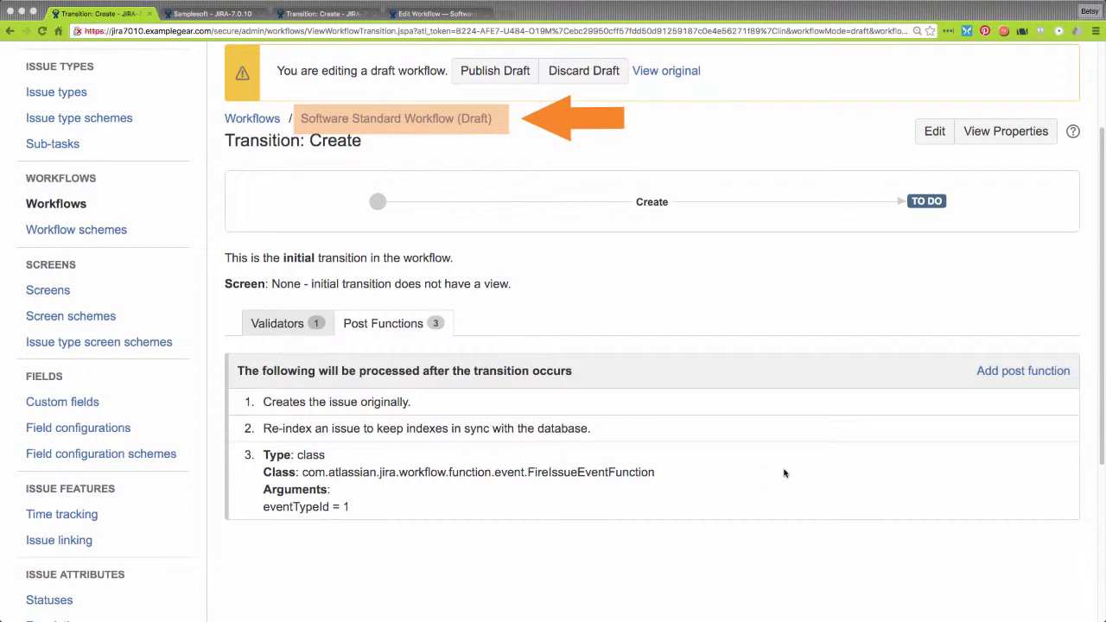
# - Add a Create issue post function to the Create transition and open its parameters form
pyautogui.click(1015, 373)
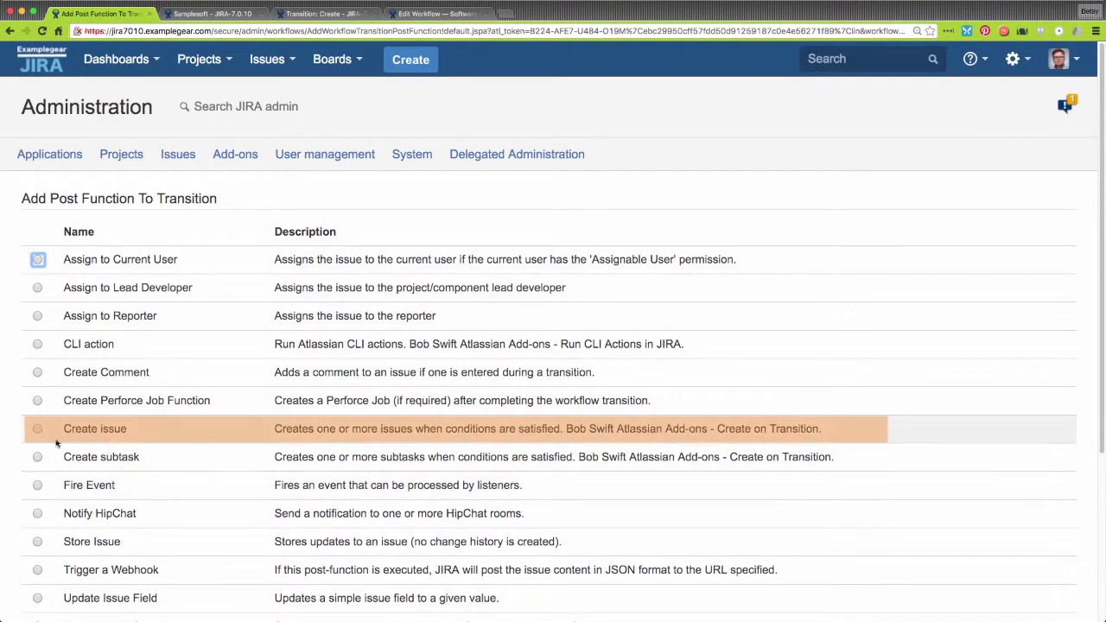
pyautogui.click(38, 428)
pyautogui.scroll(-3, 216, 484)
pyautogui.scroll(-2, 216, 484)
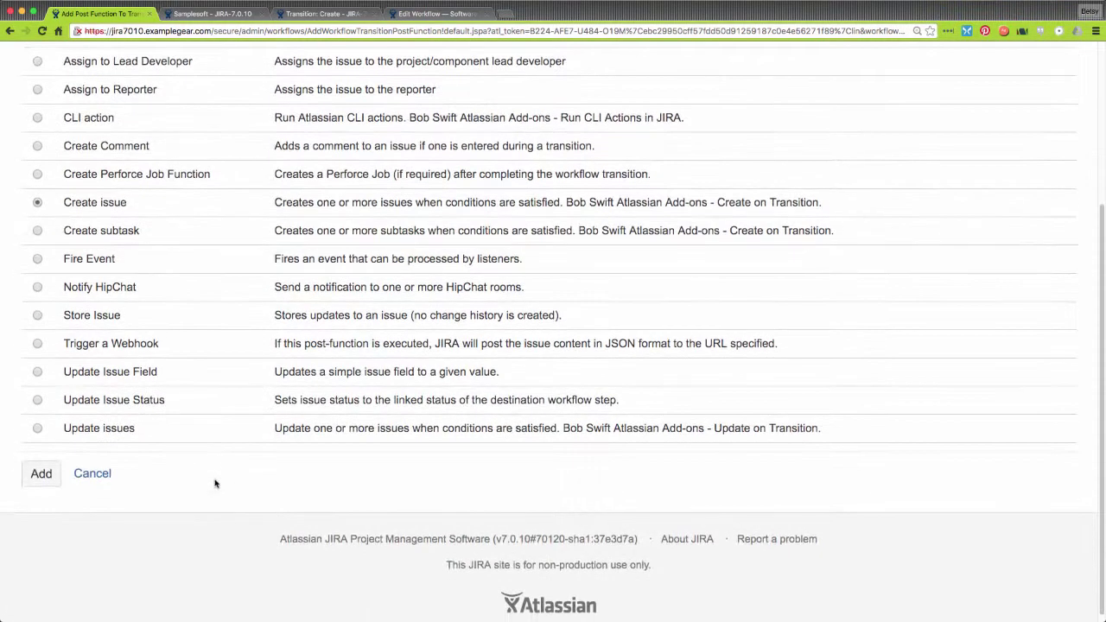
pyautogui.click(42, 474)
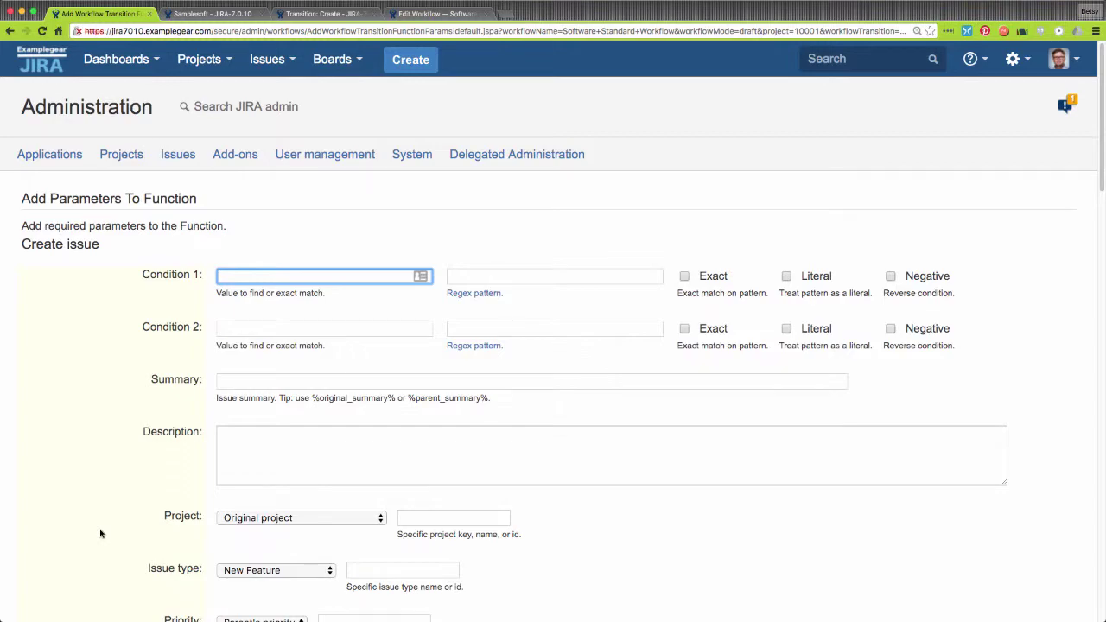
pyautogui.scroll(-5, 100, 534)
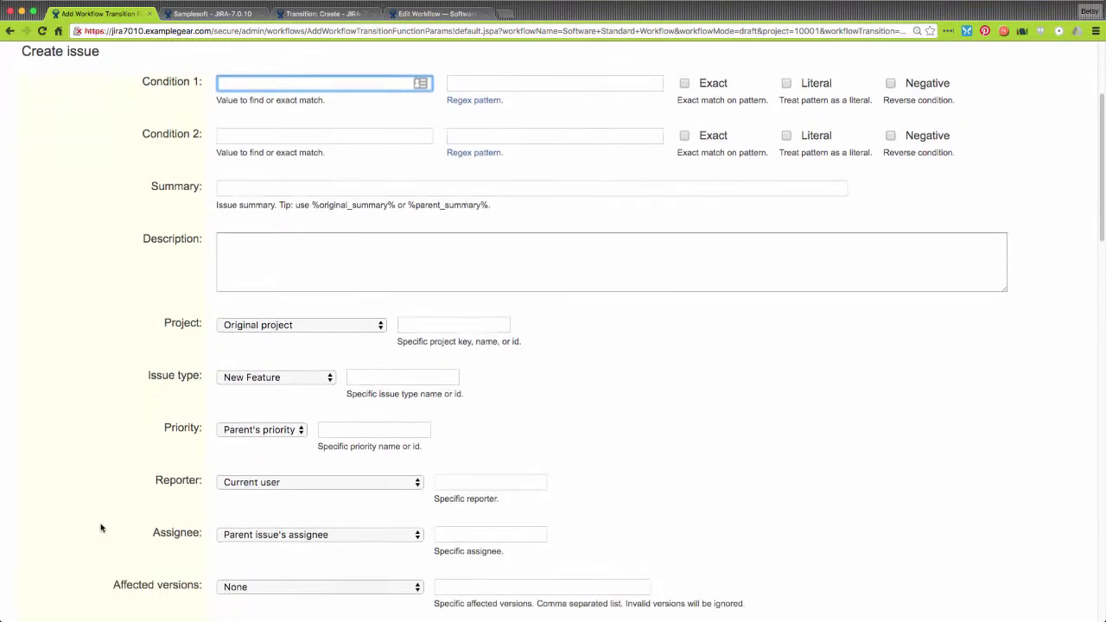
pyautogui.scroll(-8, 101, 527)
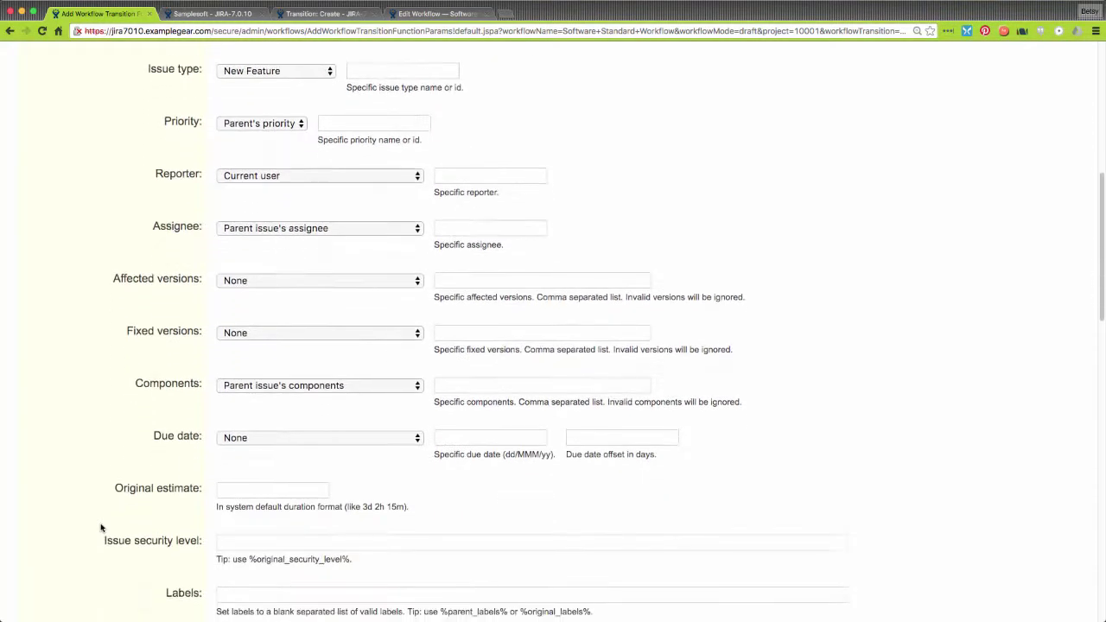
pyautogui.scroll(-7, 101, 528)
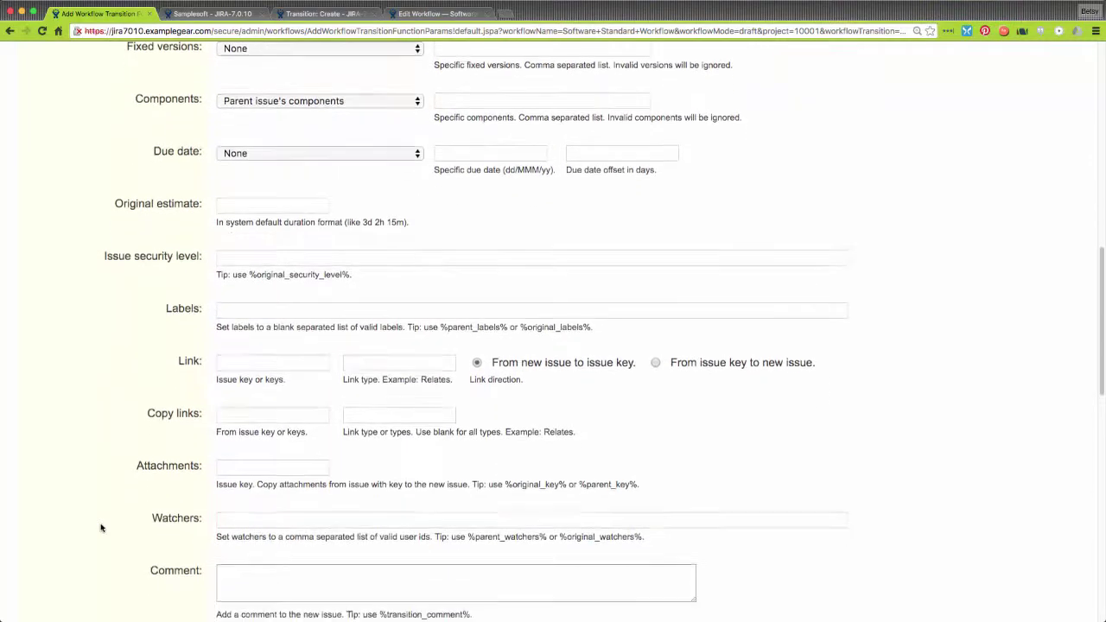
pyautogui.scroll(-3, 101, 528)
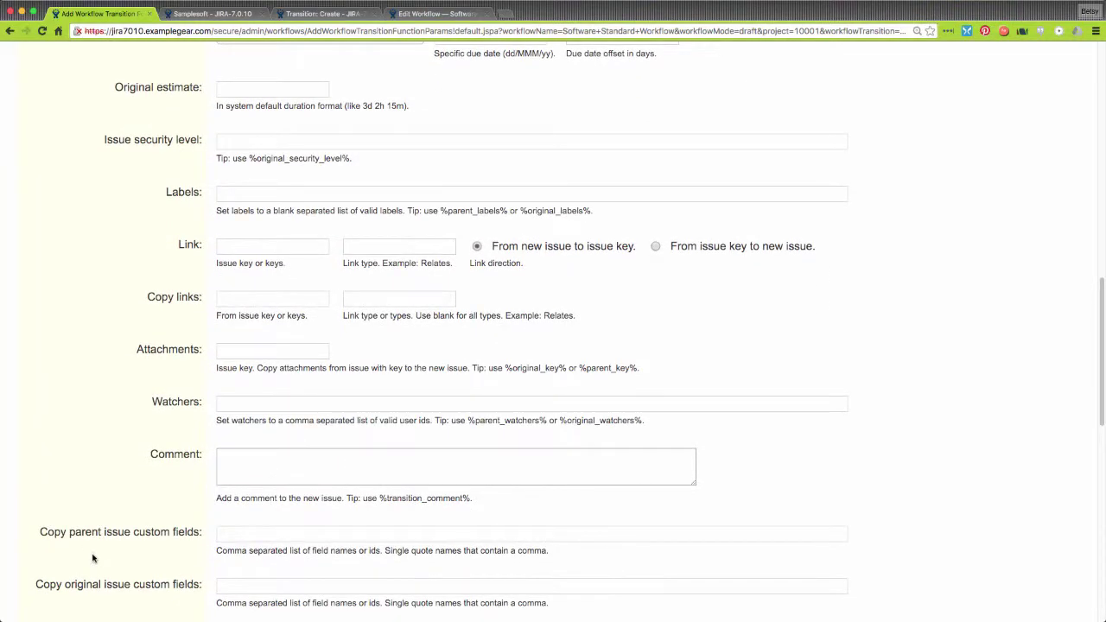
pyautogui.scroll(-12, 93, 559)
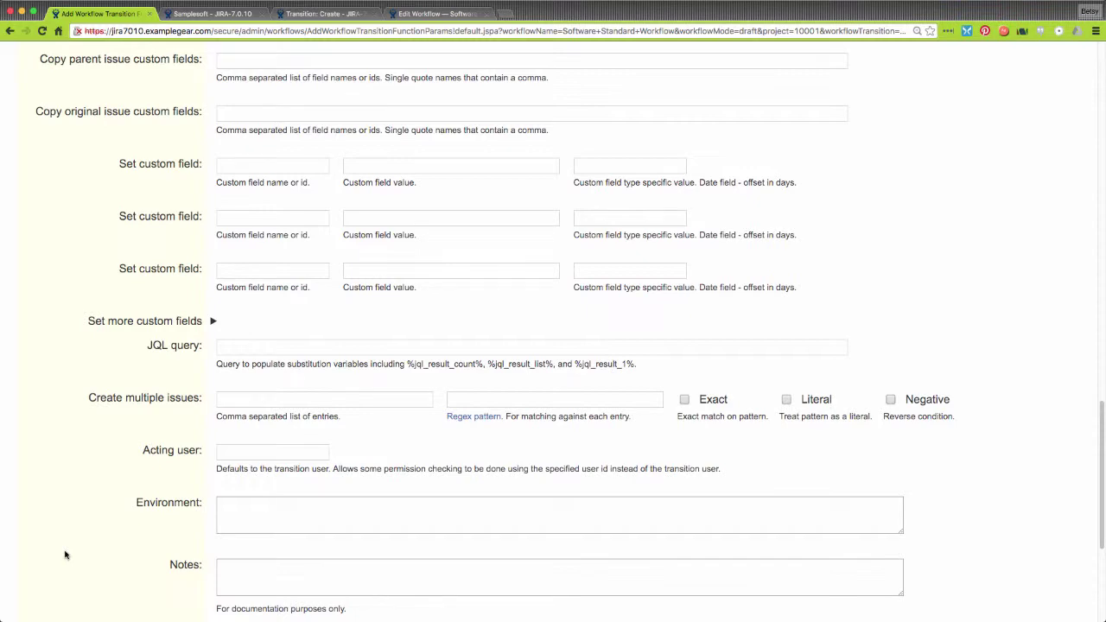
pyautogui.scroll(-6, 54, 548)
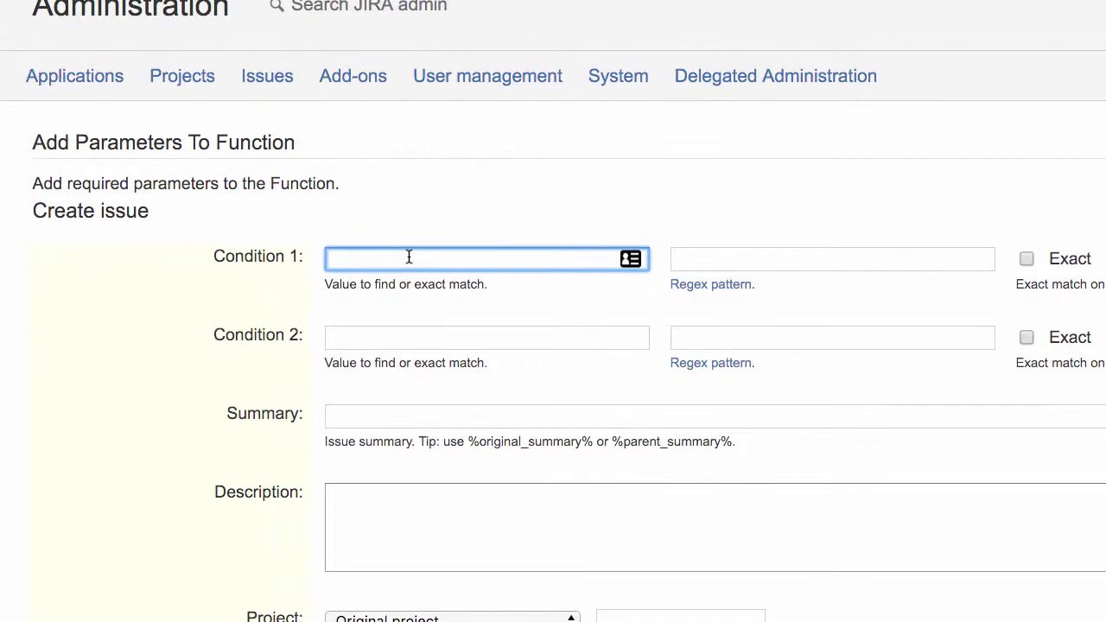
# - Set the first condition to %issue_type% matching the regex Epic
pyautogui.click(408, 257)
pyautogui.write('%iss')
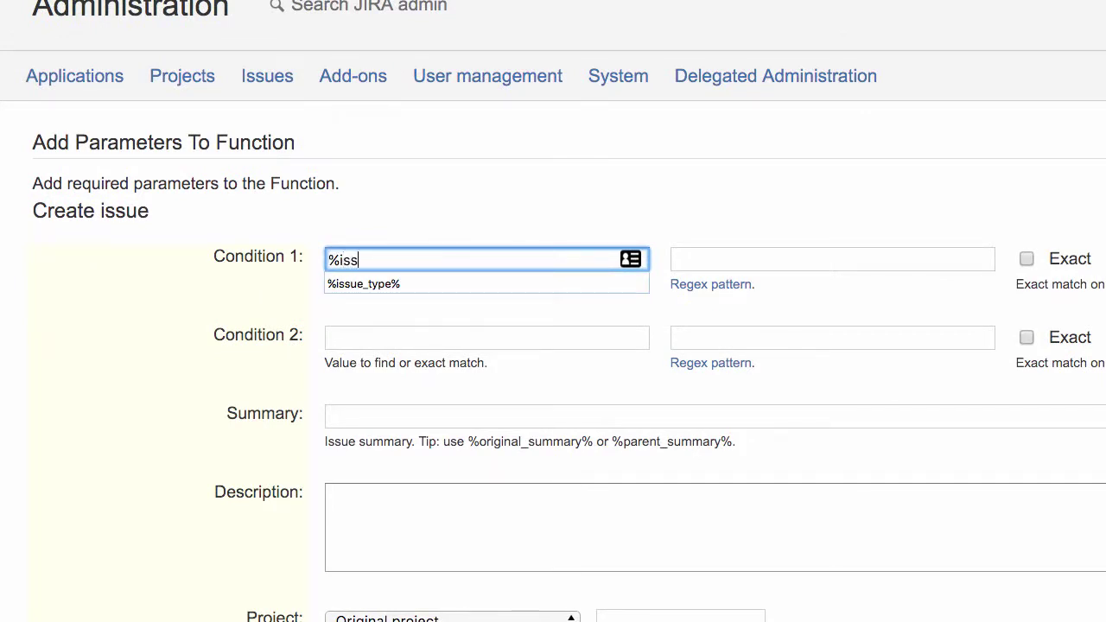
pyautogui.press('Down')
pyautogui.press('Tab')
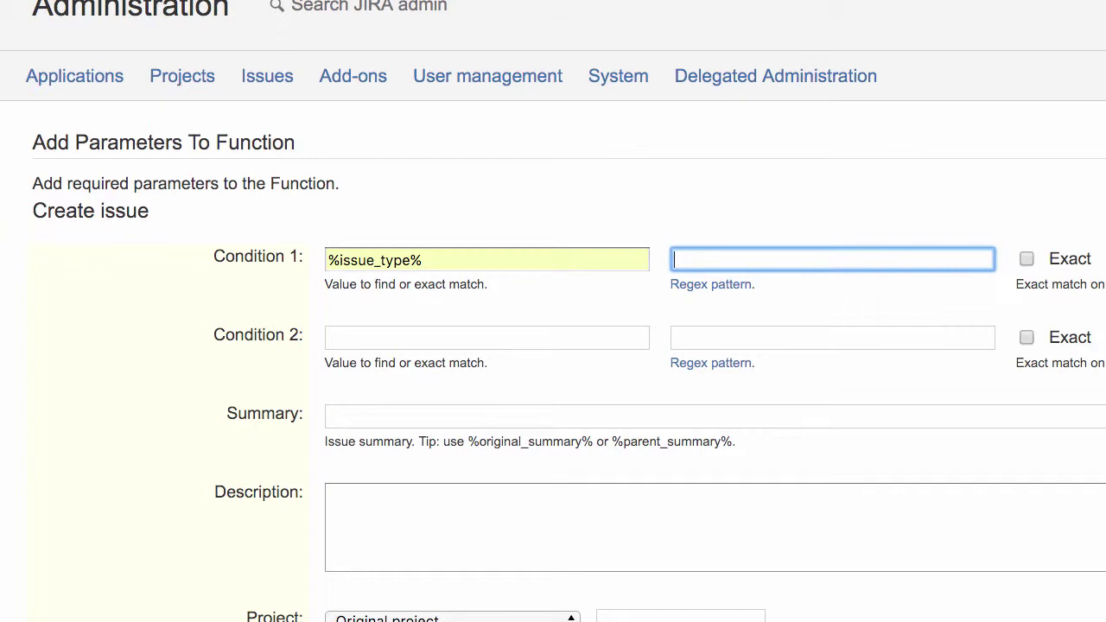
pyautogui.write('E')
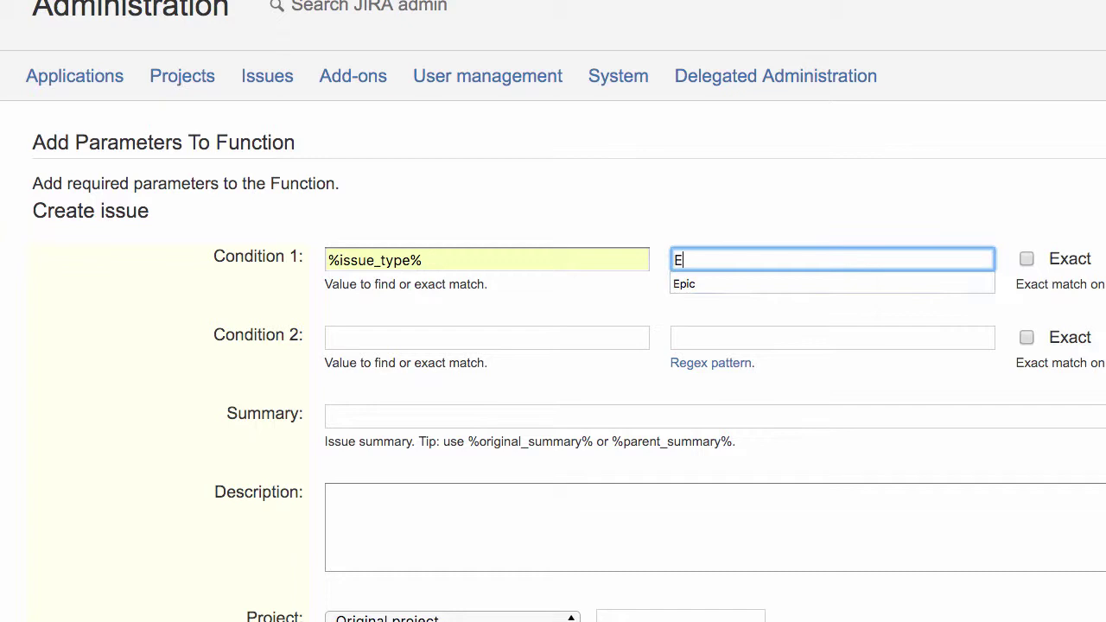
pyautogui.write('pic')
pyautogui.press('Tab')
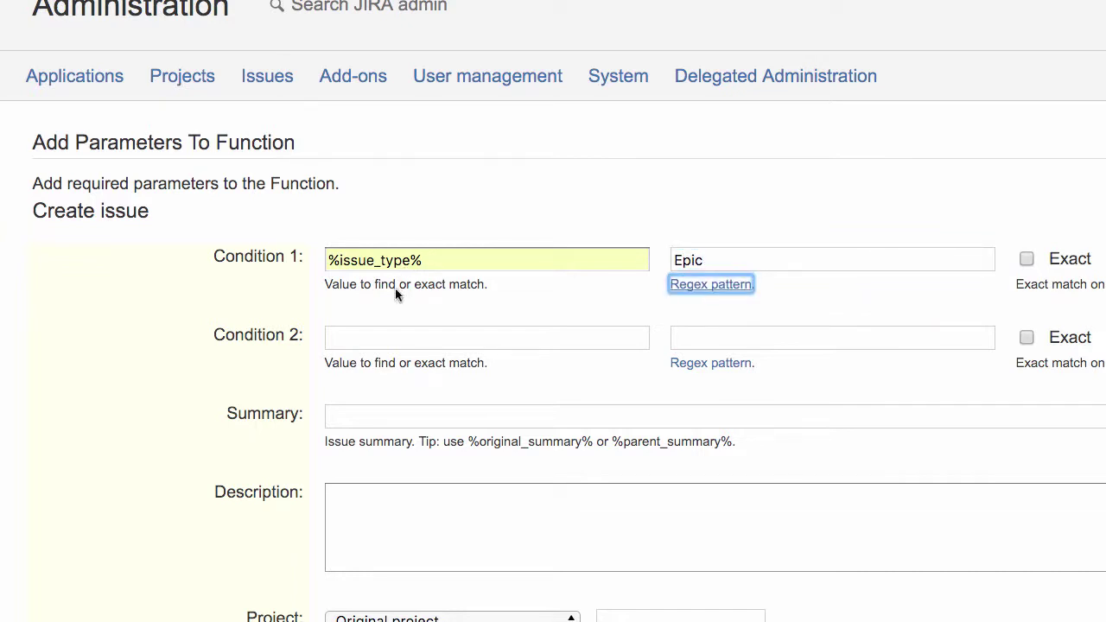
# - Set the new issue's summary to 'Attend Meetings' and its issue type to Story
pyautogui.click(378, 421)
pyautogui.write('Atte')
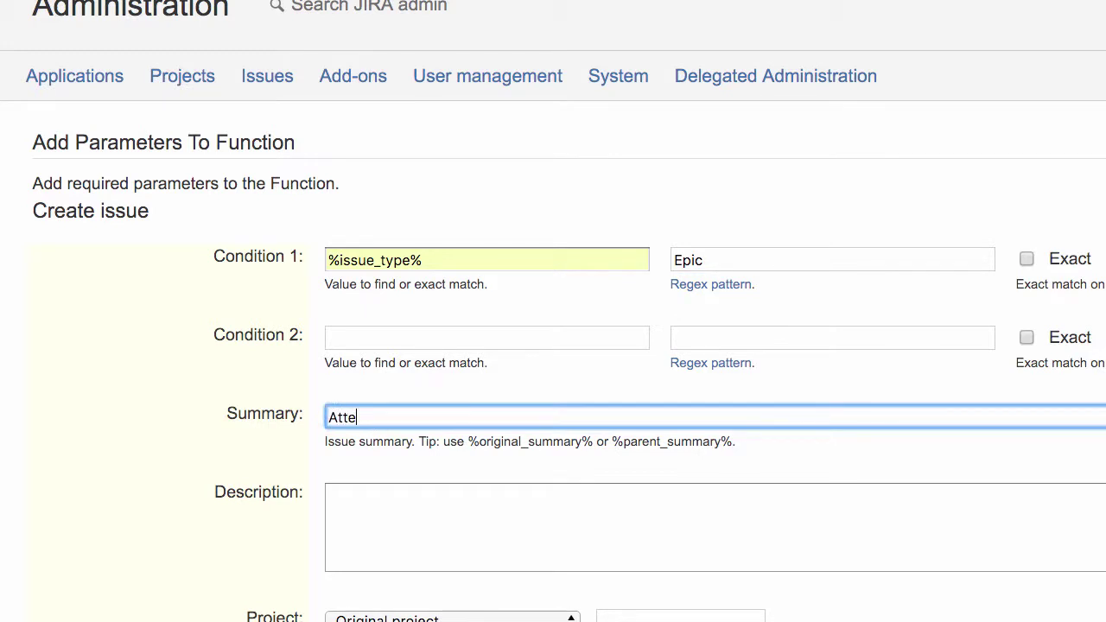
pyautogui.write('nd Meetings')
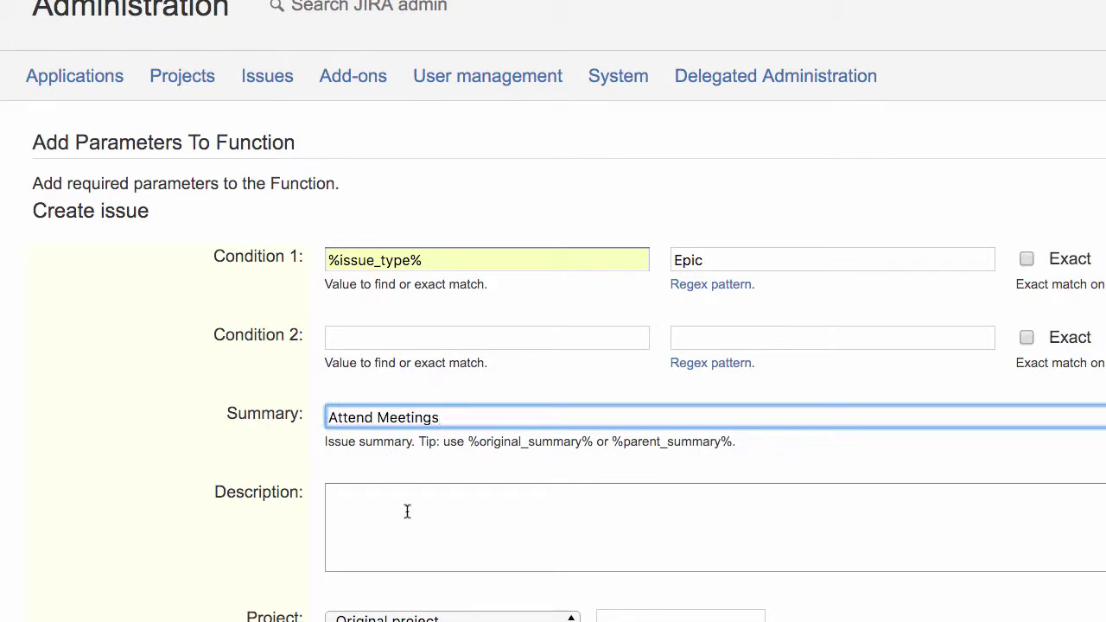
pyautogui.scroll(-5, 410, 517)
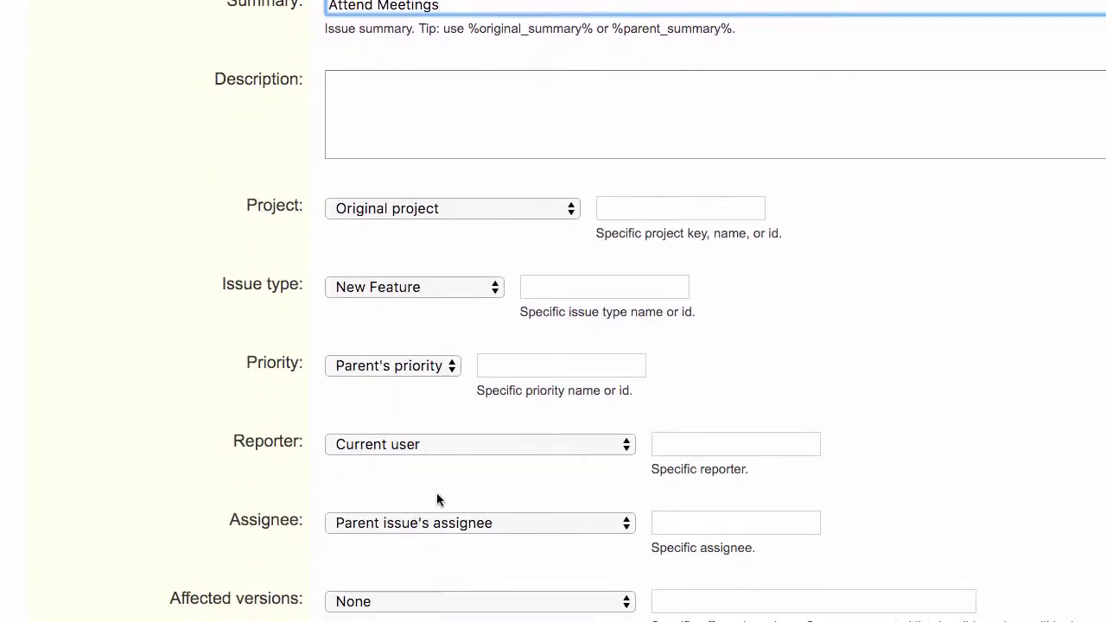
pyautogui.click(497, 292)
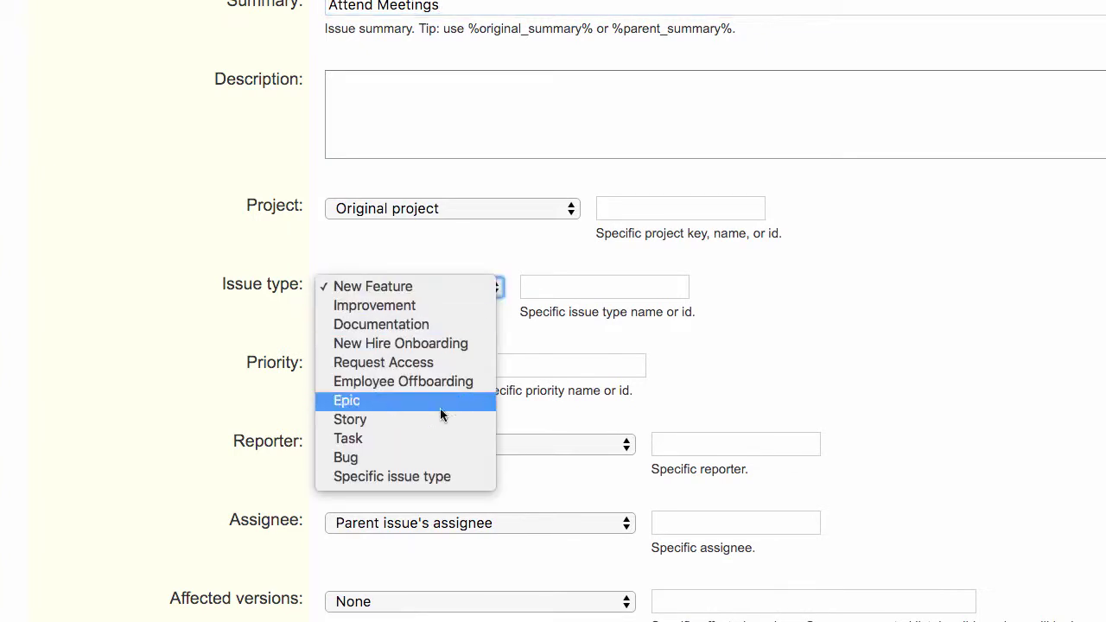
pyautogui.click(417, 425)
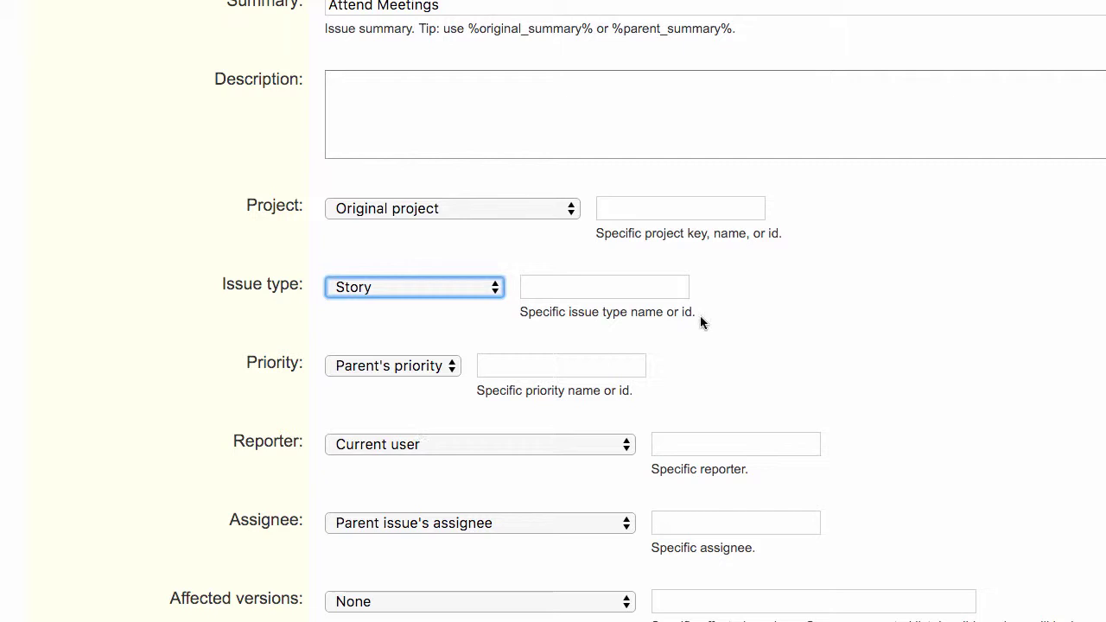
# - Set the custom field Epic Link to %original_key%
pyautogui.scroll(-3, 847, 357)
pyautogui.scroll(-15, 680, 434)
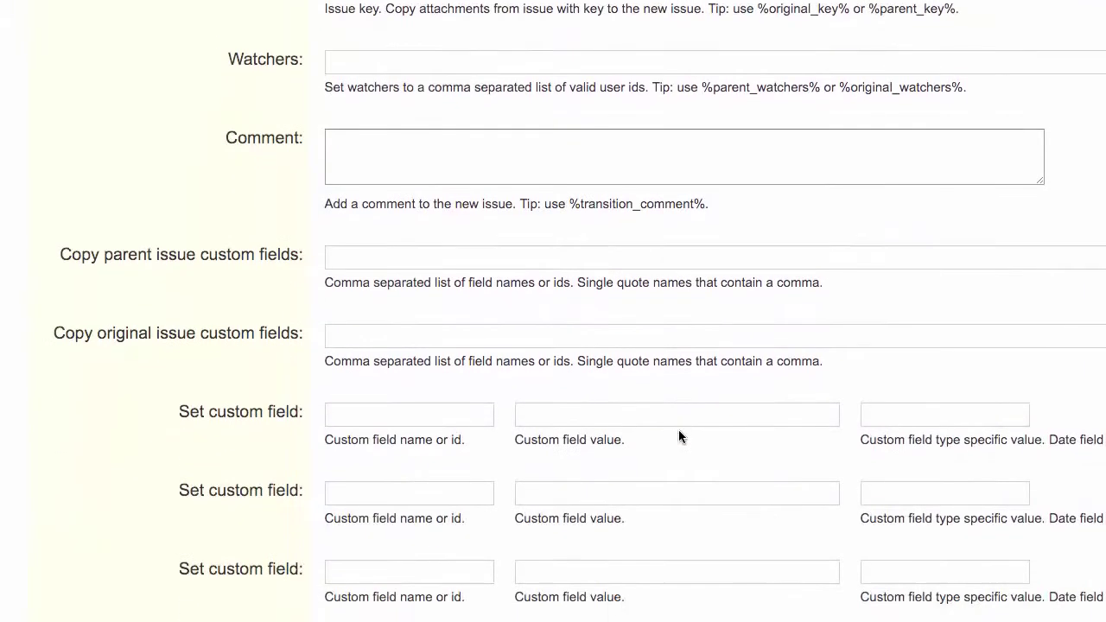
pyautogui.click(436, 352)
pyautogui.write('E')
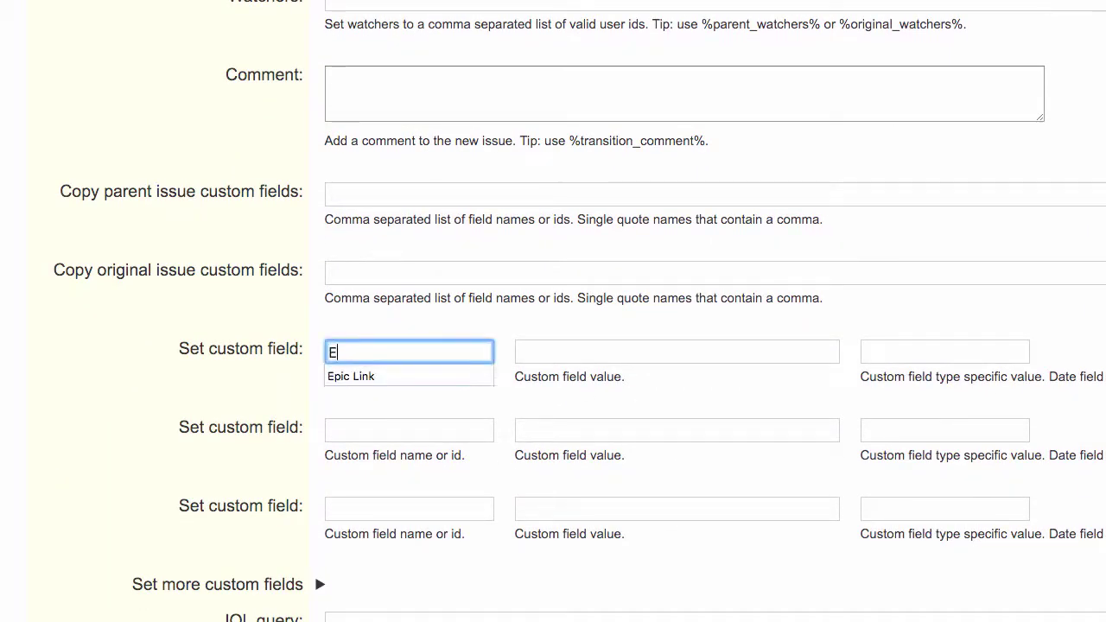
pyautogui.write('pic Link')
pyautogui.click(676, 352)
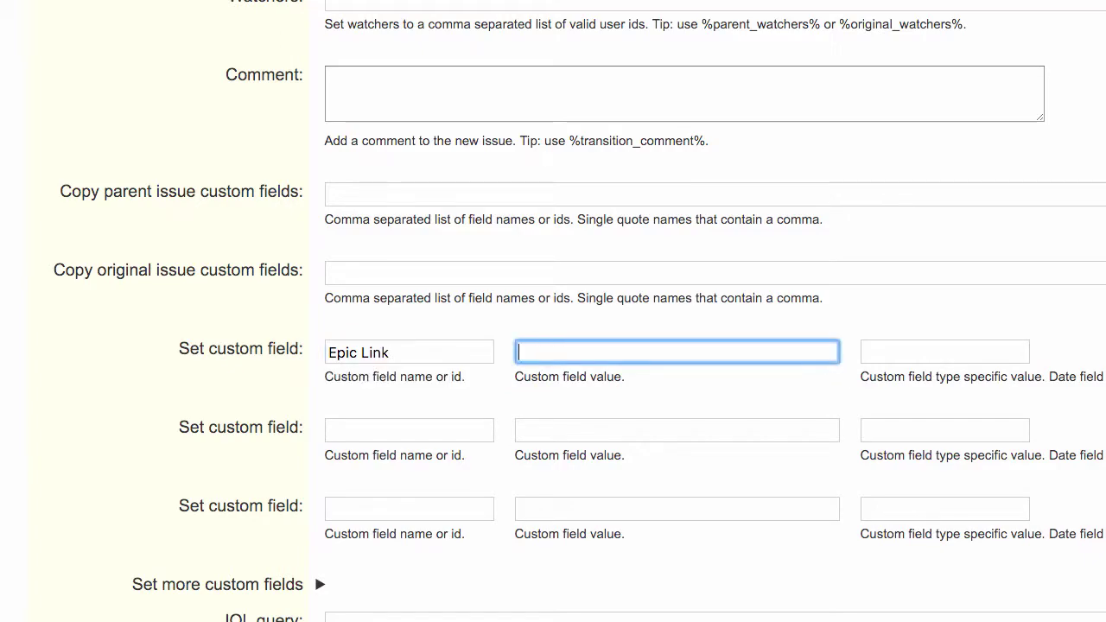
pyautogui.write('%original')
pyautogui.press('Down')
pyautogui.press('Tab')
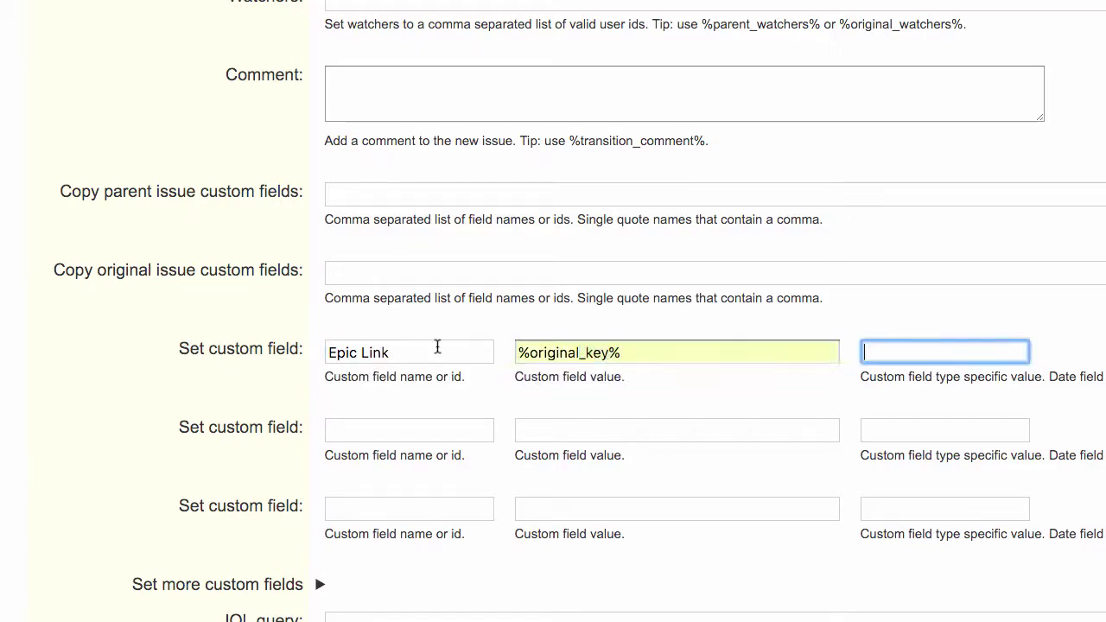
pyautogui.scroll(-10, 250, 447)
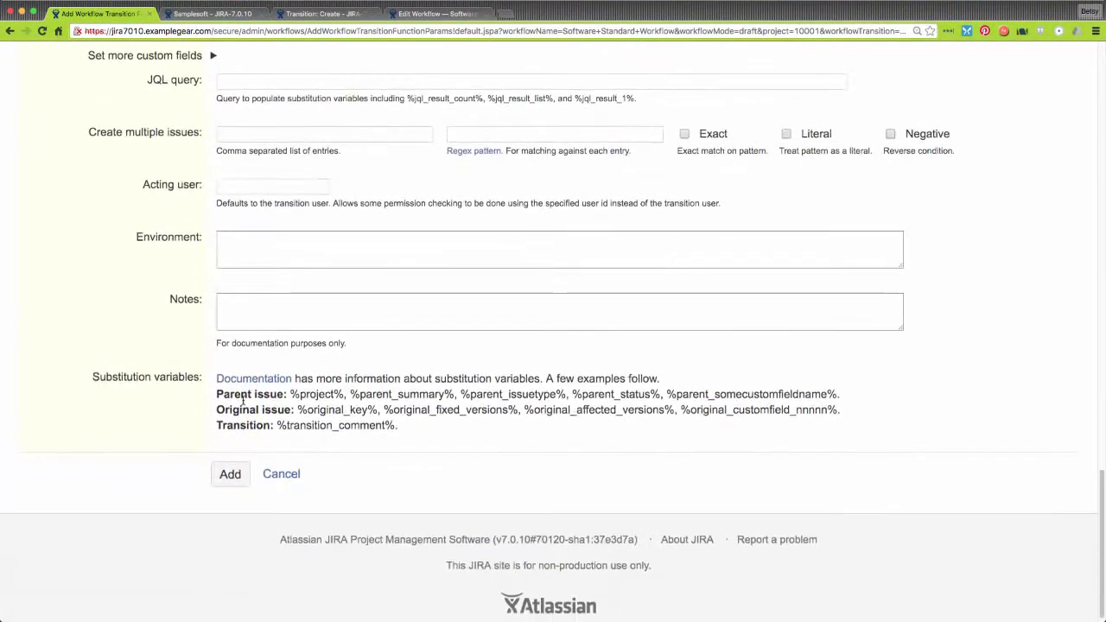
# - Save the Create issue post function and move it one position down, after issue creation
pyautogui.click(239, 466)
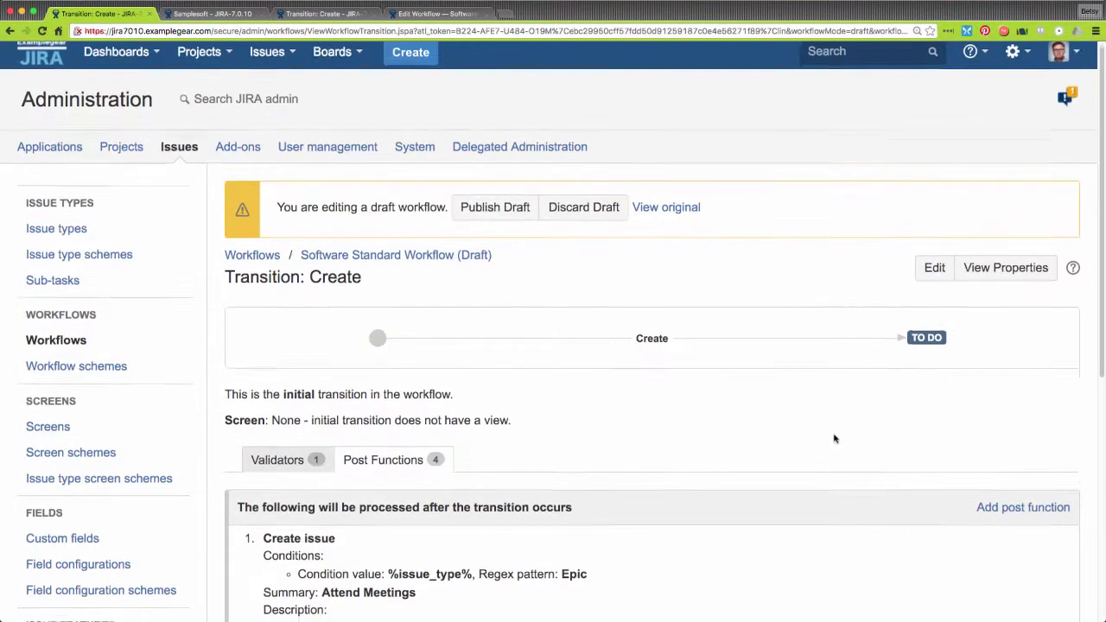
pyautogui.scroll(-5, 832, 437)
pyautogui.scroll(-1, 834, 439)
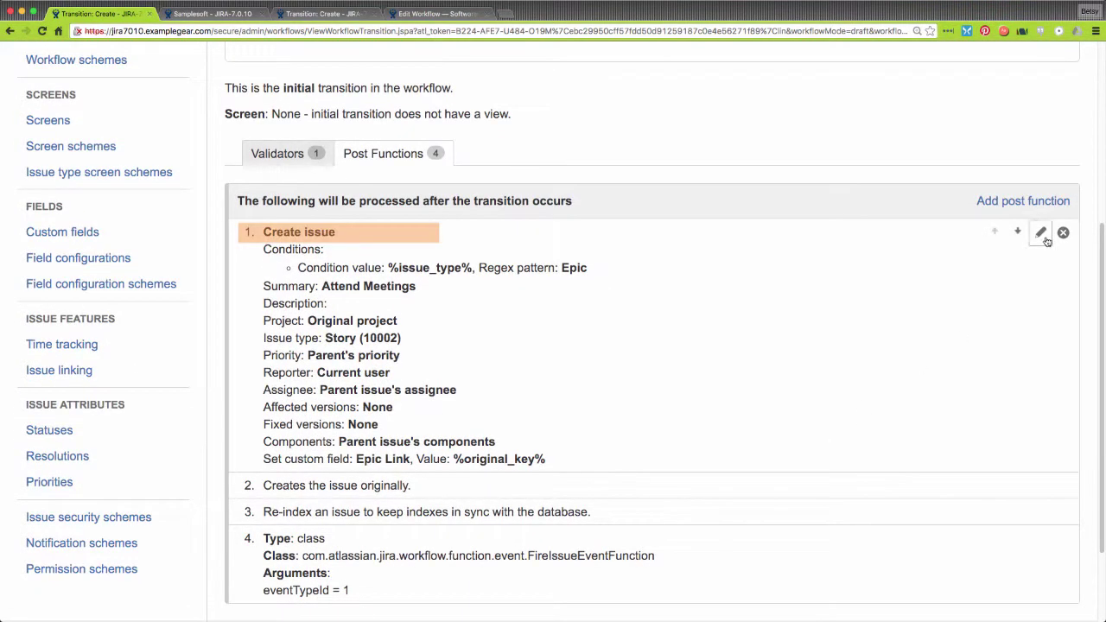
pyautogui.click(1018, 235)
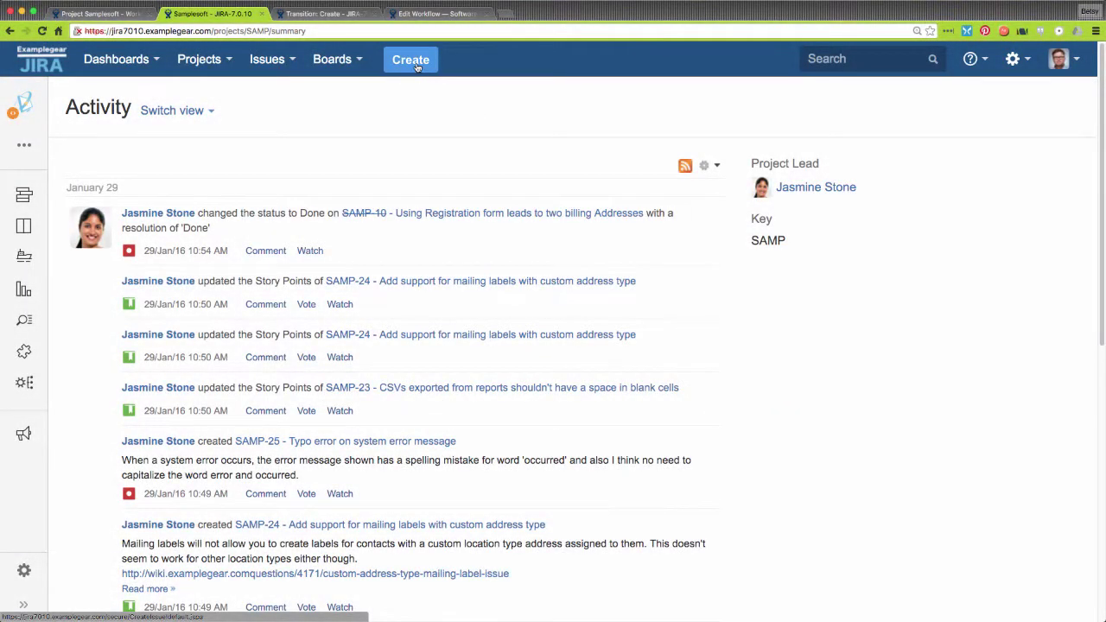
# - Create the Samplesoft epic 'My Epic' with summary 'Something' and open the resulting SAMP-37
pyautogui.click(415, 63)
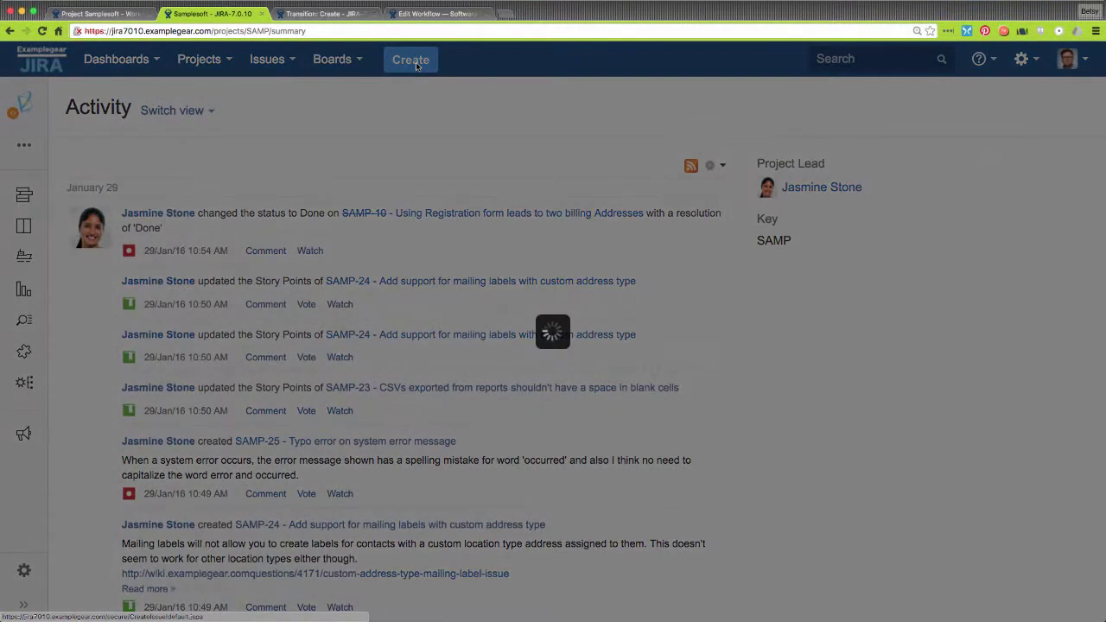
pyautogui.write('My Epic')
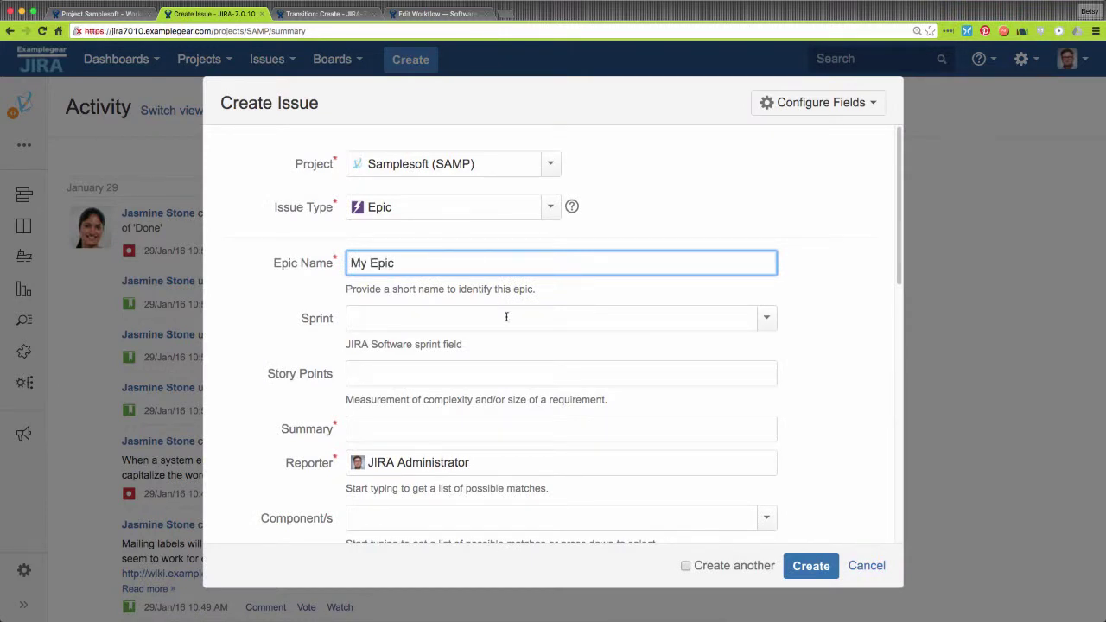
pyautogui.scroll(-3, 506, 316)
pyautogui.click(435, 283)
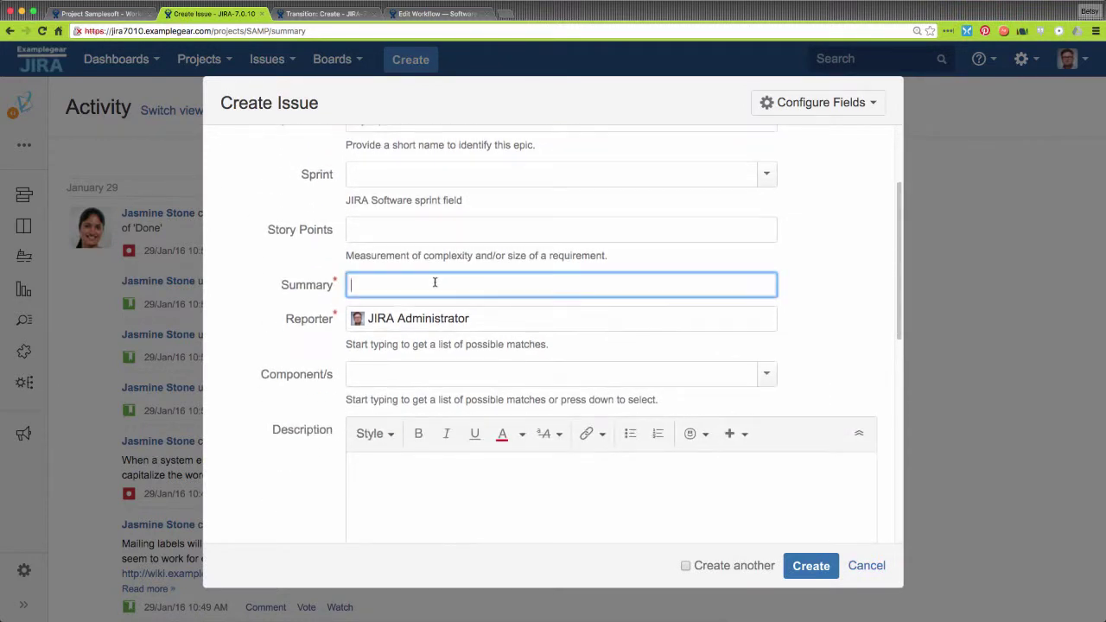
pyautogui.write('Something')
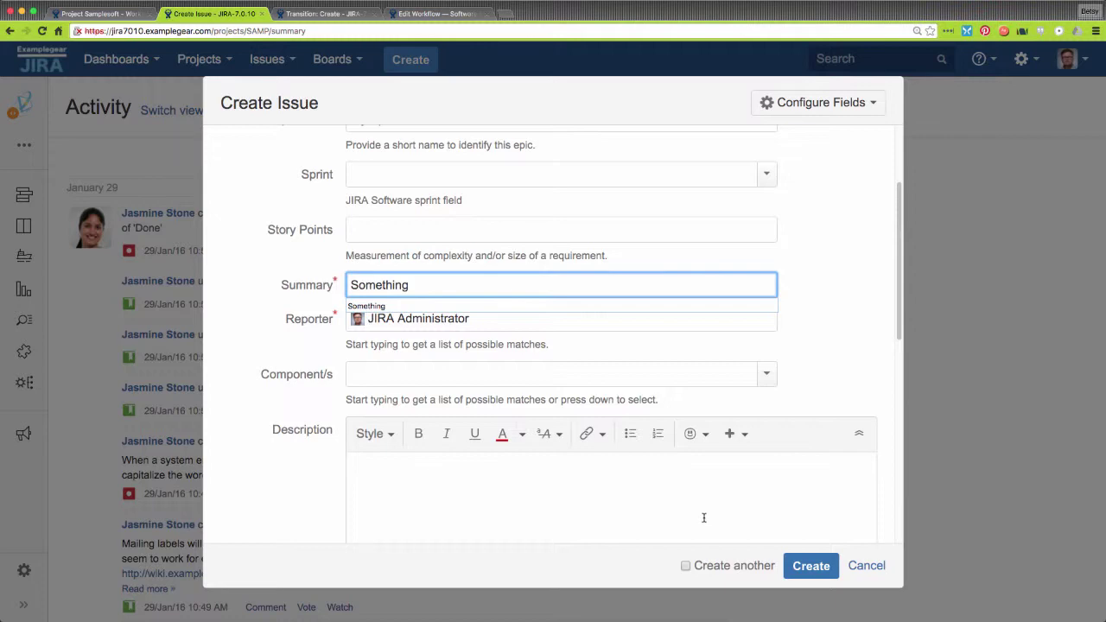
pyautogui.click(812, 566)
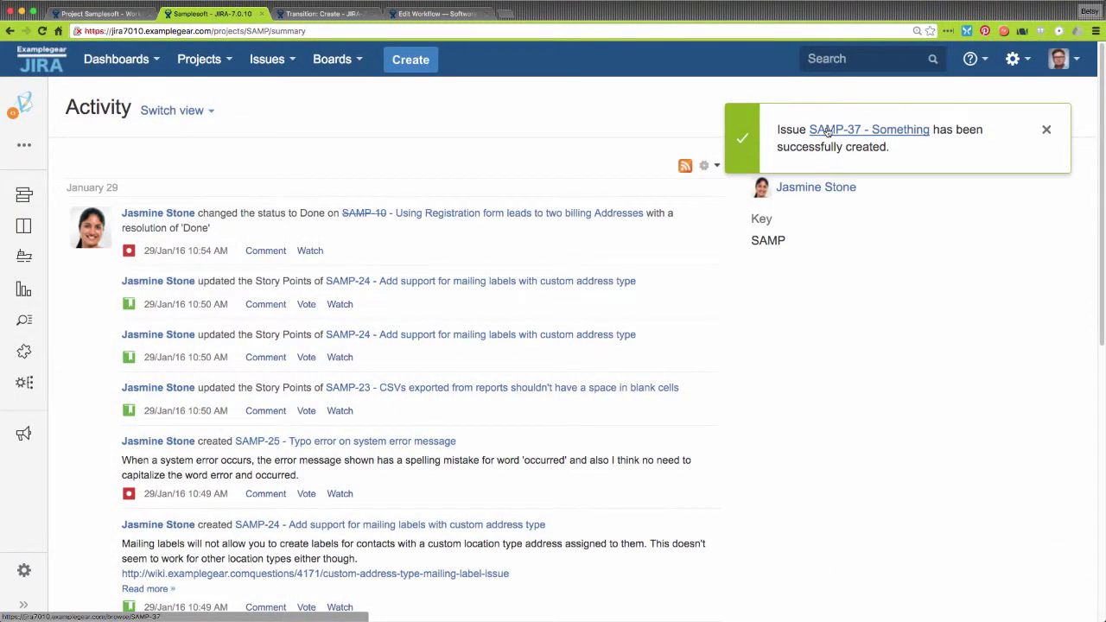
pyautogui.click(826, 131)
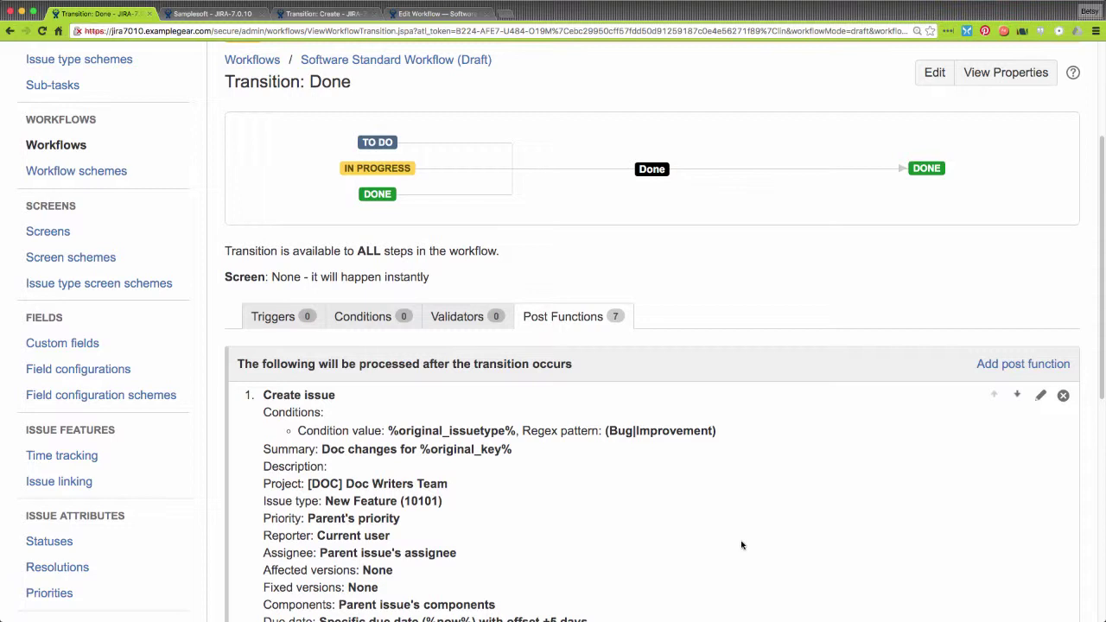
# - Edit the Done transition's Create issue post function
pyautogui.click(1042, 395)
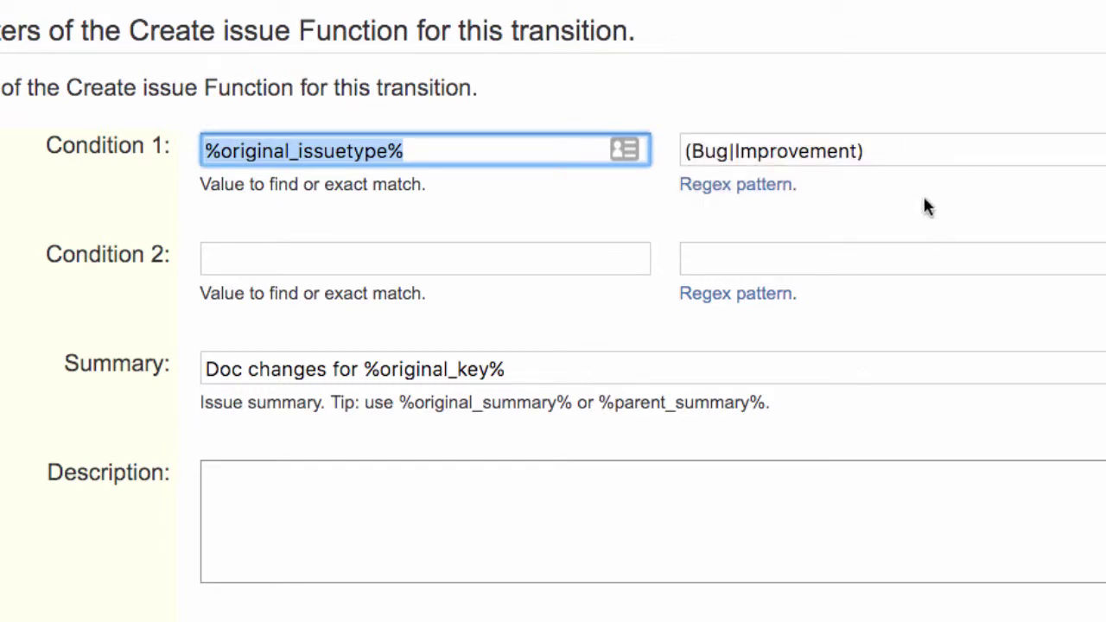
pyautogui.click(886, 146)
pyautogui.moveTo(886, 146); pyautogui.dragTo(668, 161)
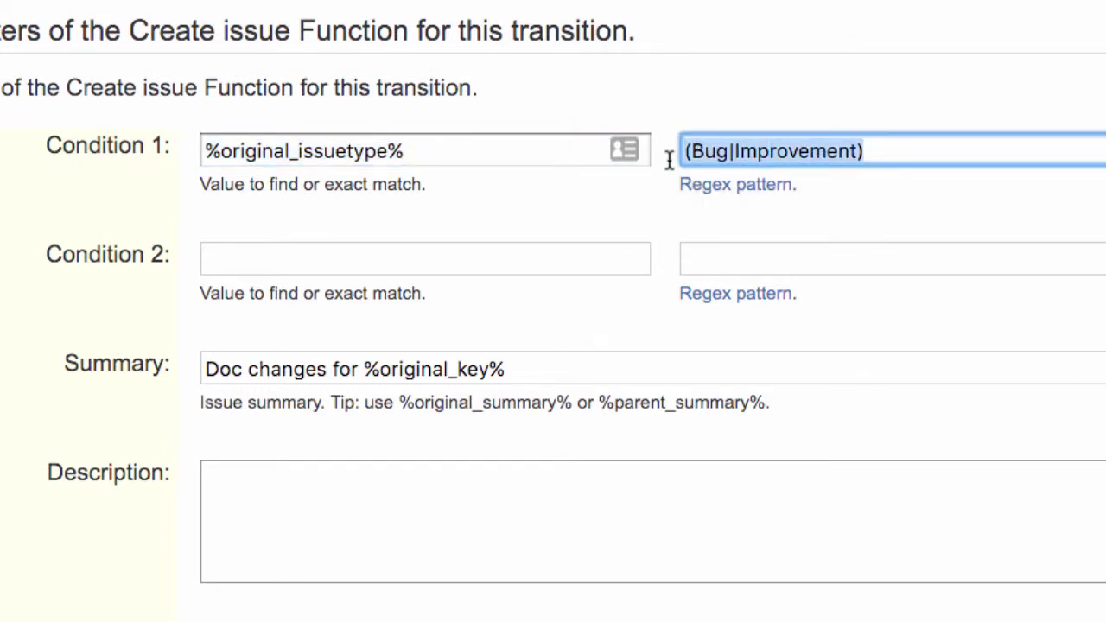
pyautogui.click(906, 208)
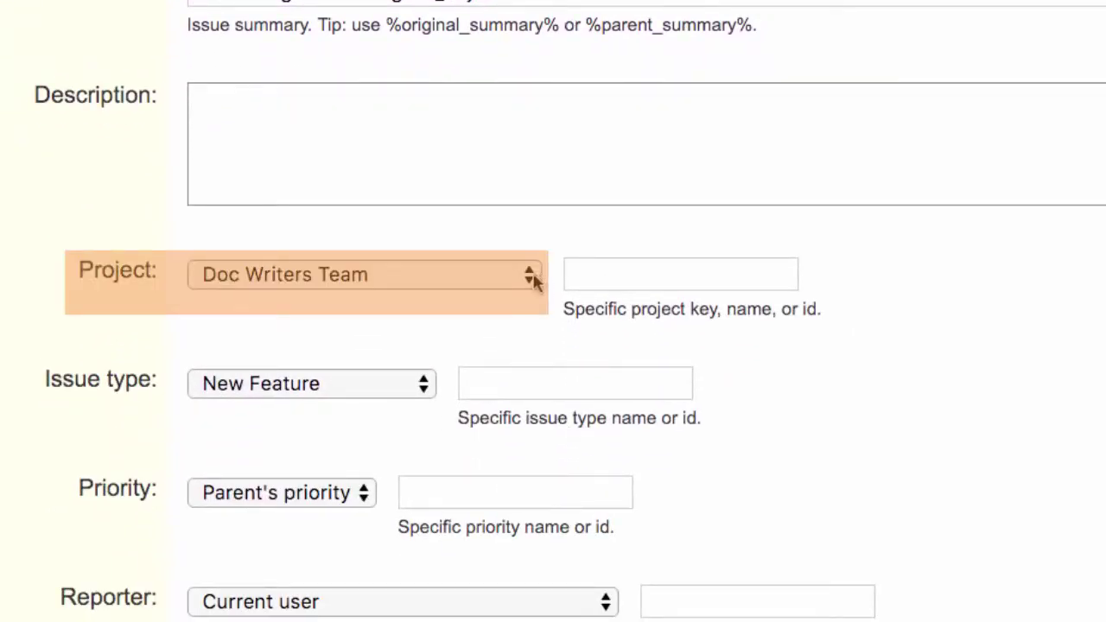
# - Keep Doc Writers Team as the target project and update the Create issue post function
pyautogui.click(531, 275)
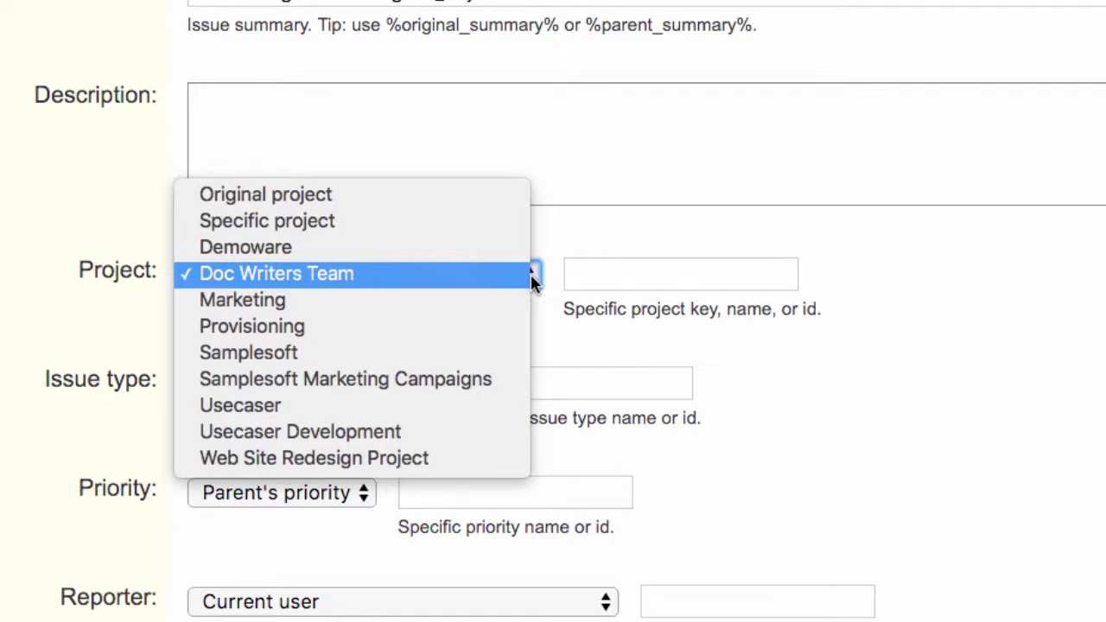
pyautogui.click(601, 233)
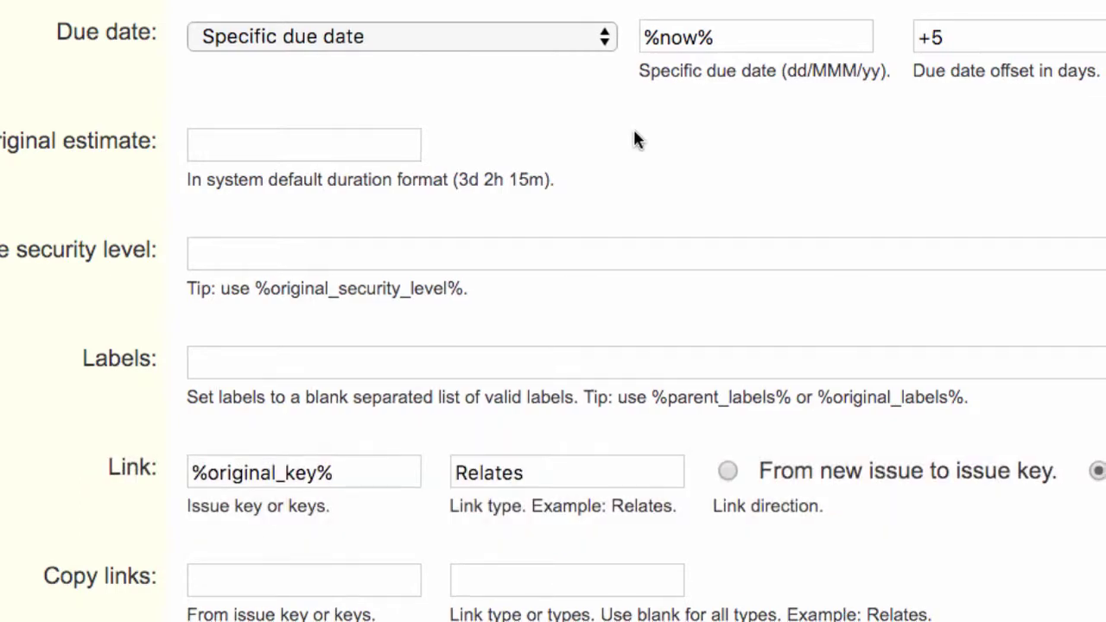
pyautogui.scroll(-5, 320, 350)
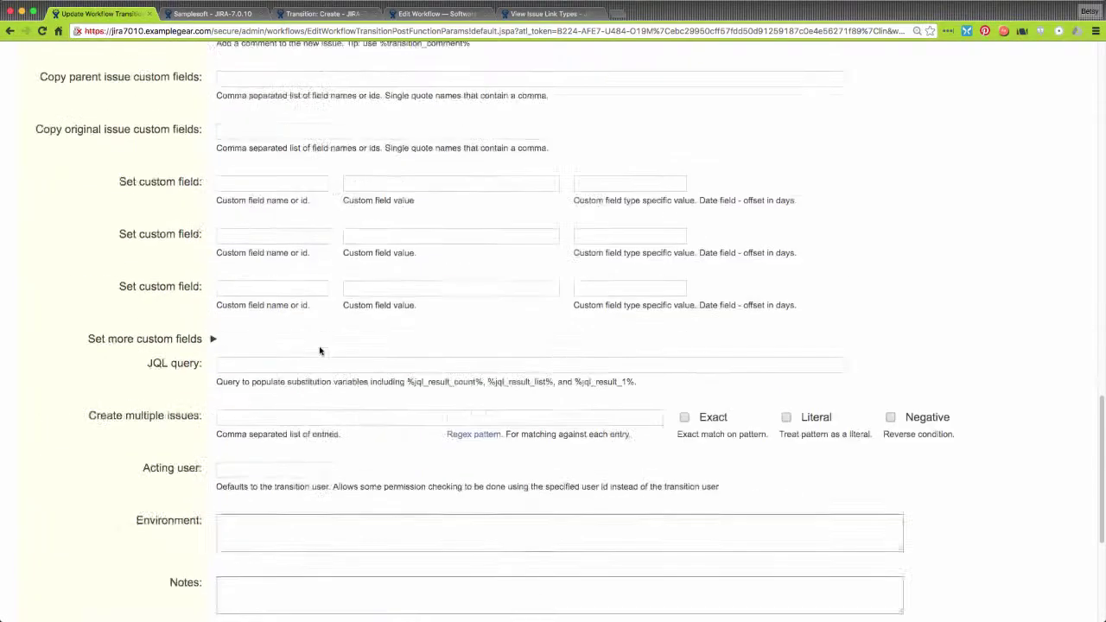
pyautogui.scroll(-5, 319, 350)
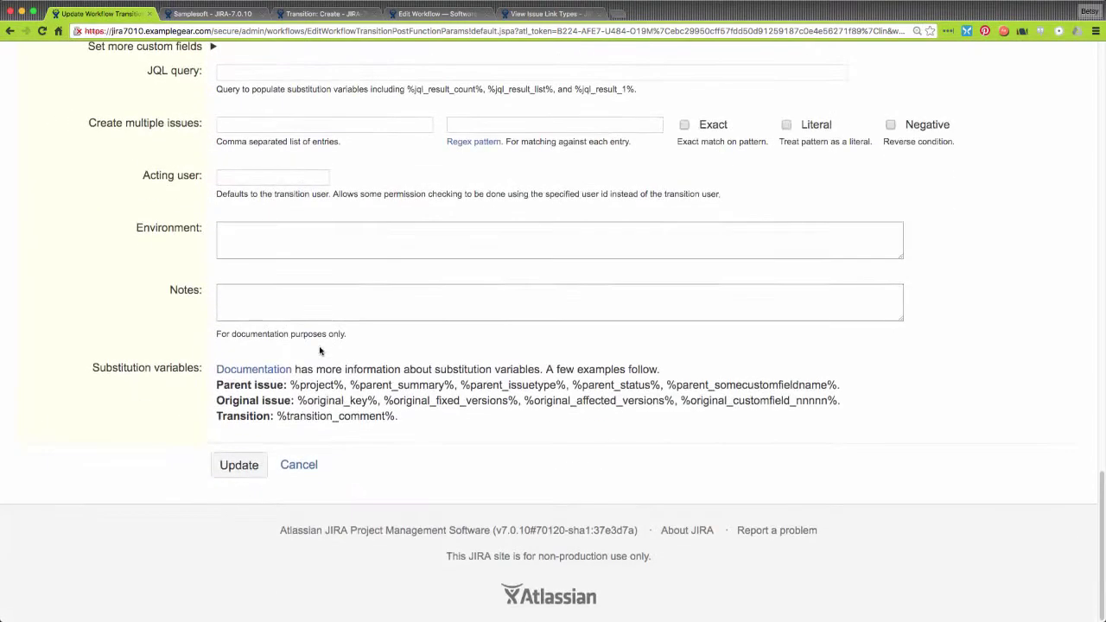
pyautogui.click(240, 466)
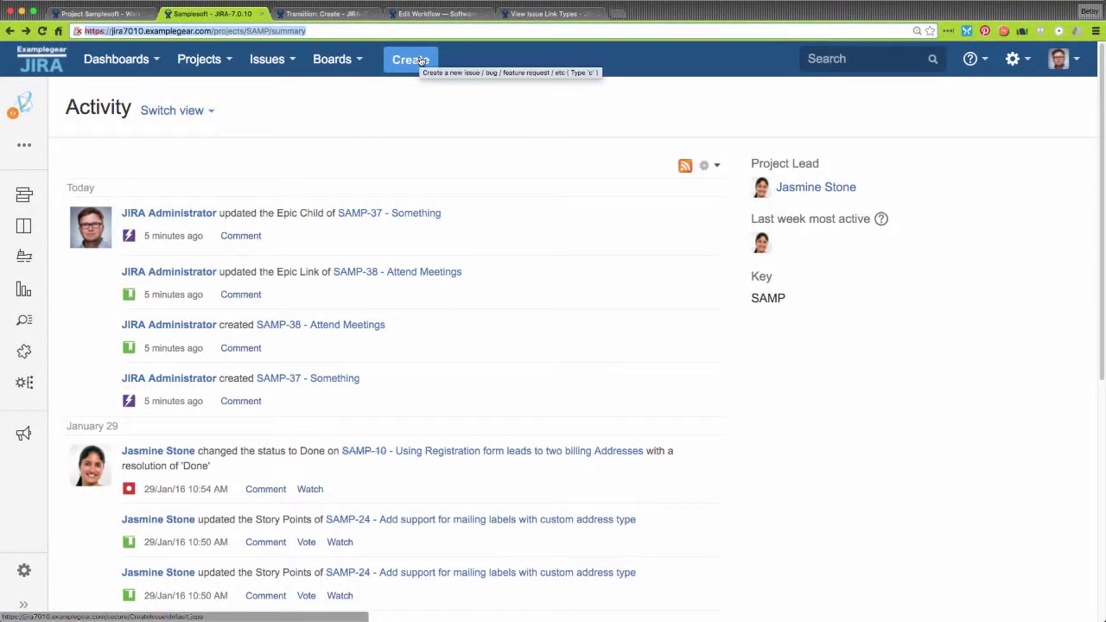
# - Create a Samplesoft bug with summary 'Some Bug', which becomes SAMP-39
pyautogui.click(420, 60)
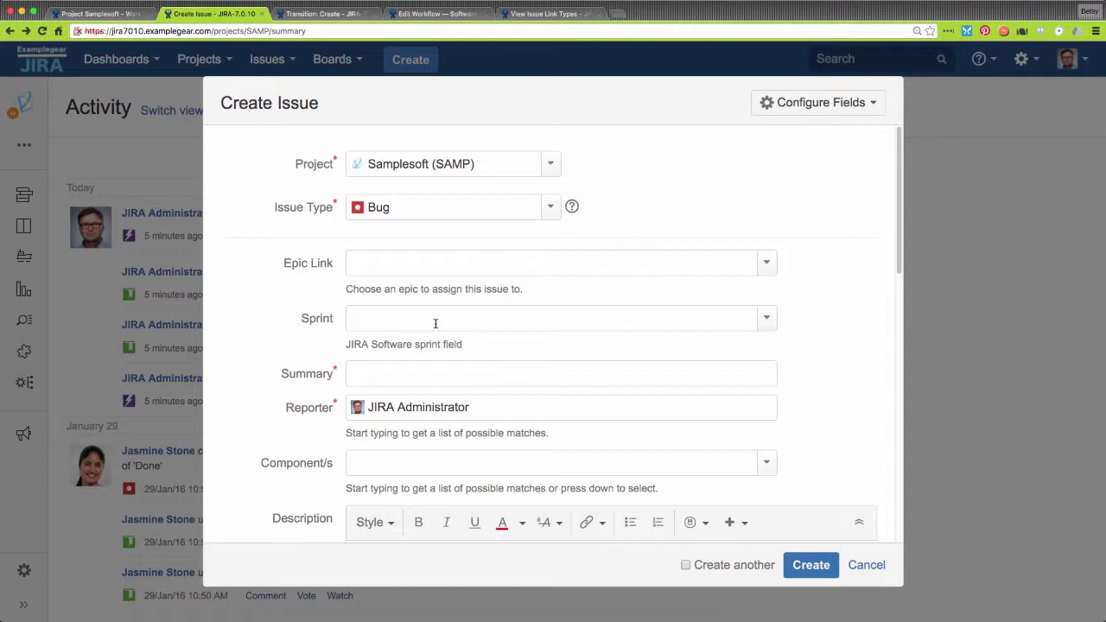
pyautogui.click(432, 370)
pyautogui.write('Some Bug')
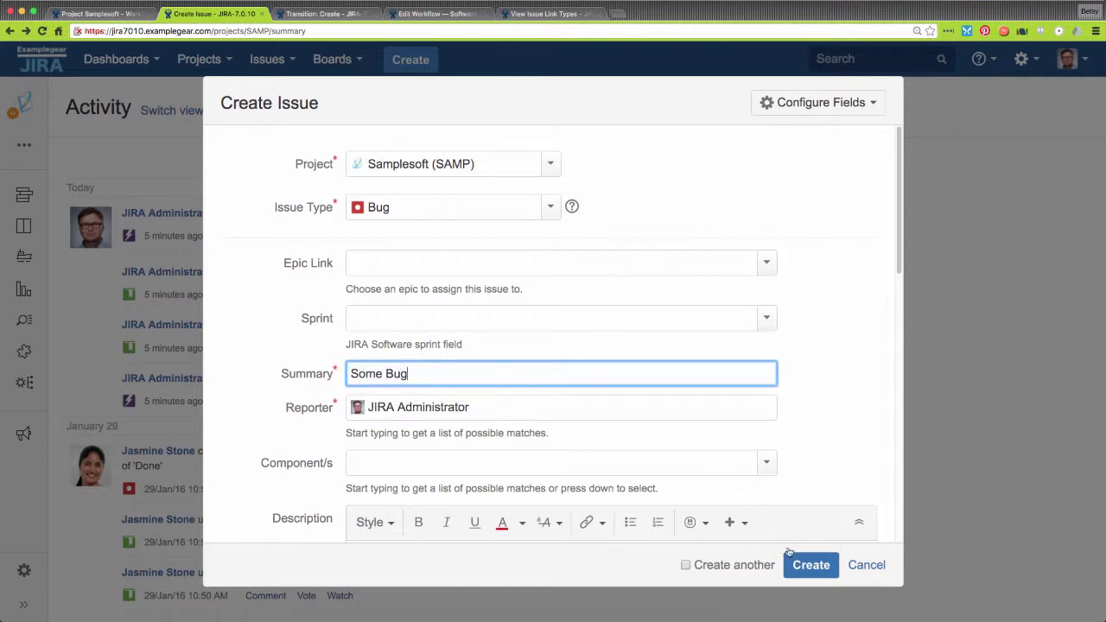
pyautogui.click(818, 566)
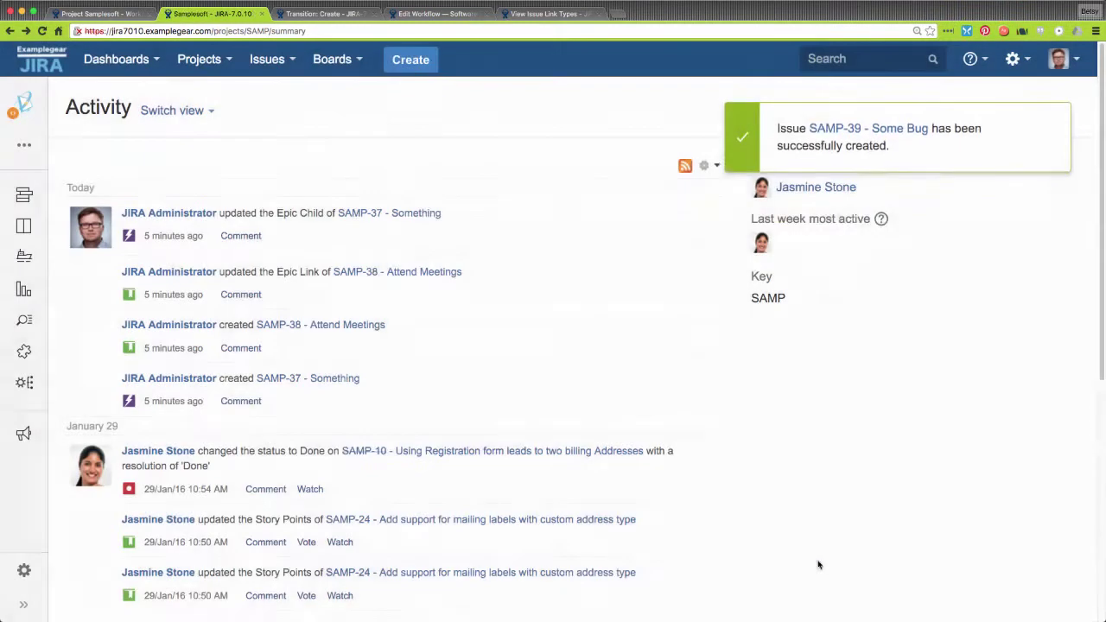
# - Open SAMP-39 and transition it to In Progress, then to Done
pyautogui.click(901, 135)
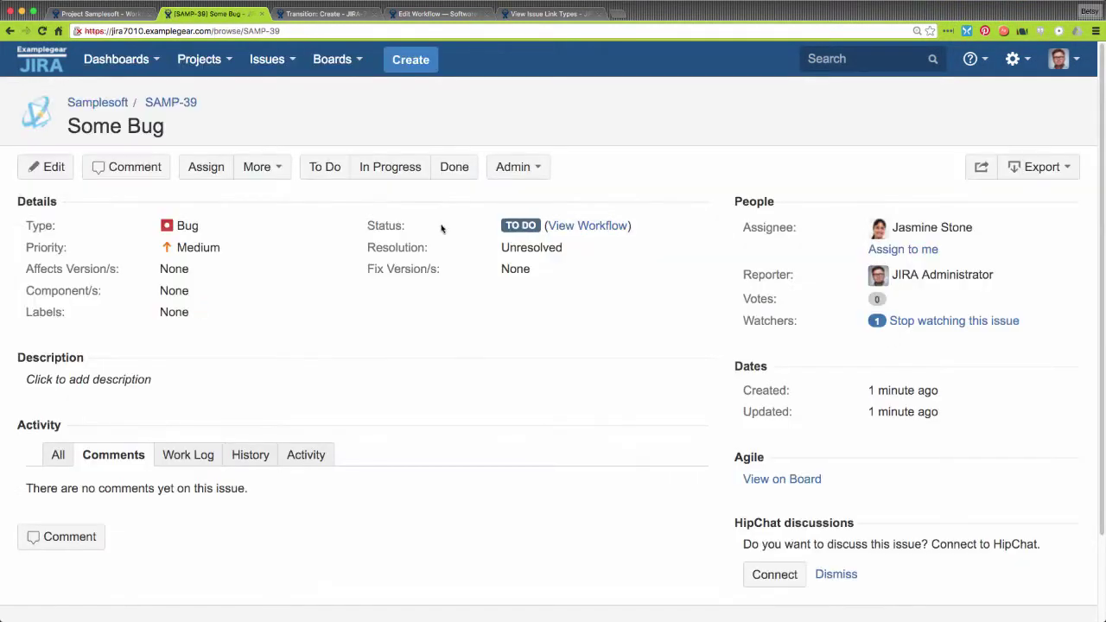
pyautogui.click(386, 173)
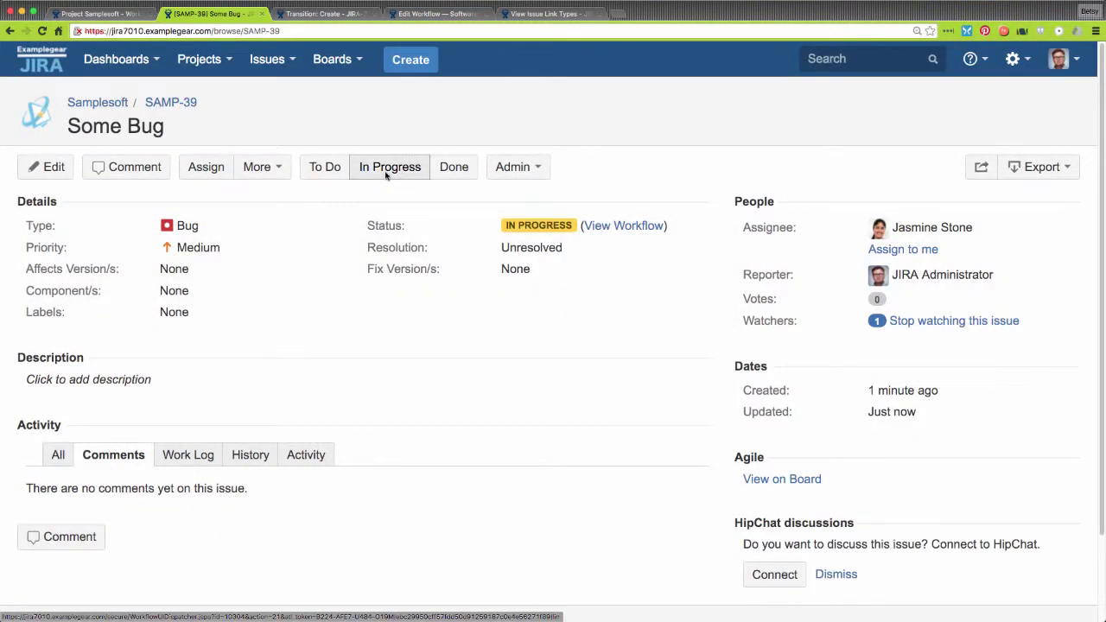
pyautogui.click(457, 168)
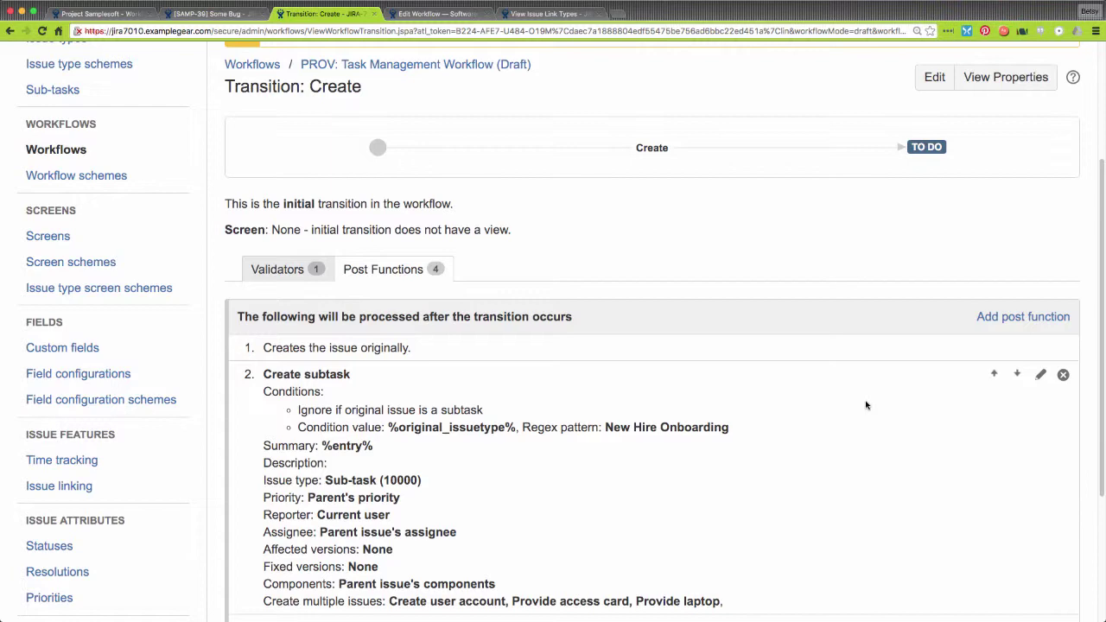
# - Review the Create subtask entries (Create user account, Provide access card, Provide laptop) and save them
pyautogui.click(1041, 377)
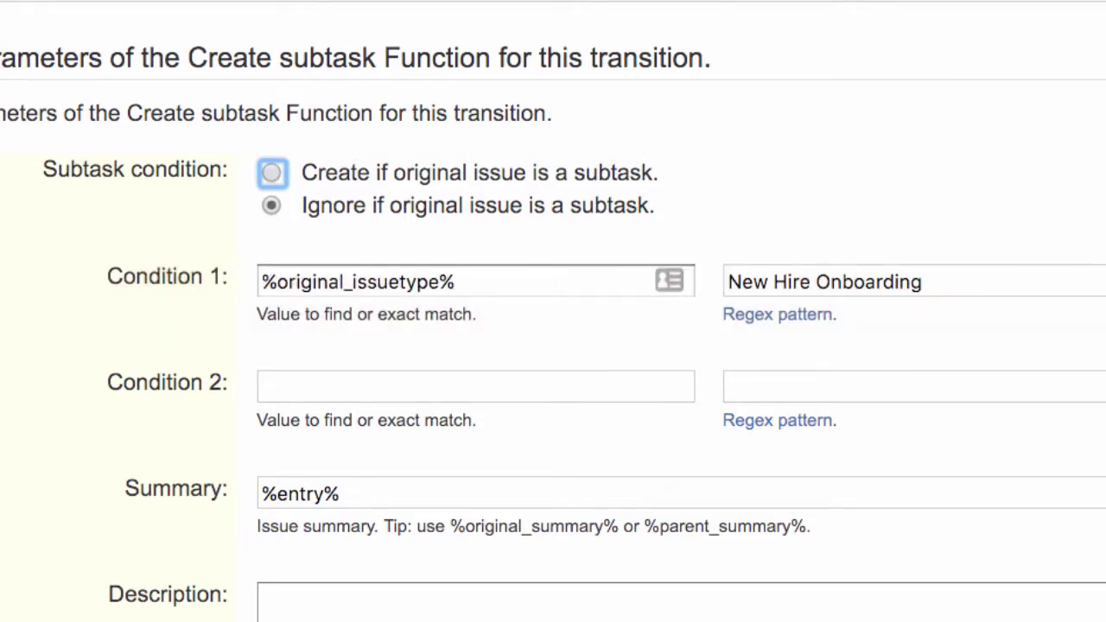
pyautogui.scroll(-5, 1031, 414)
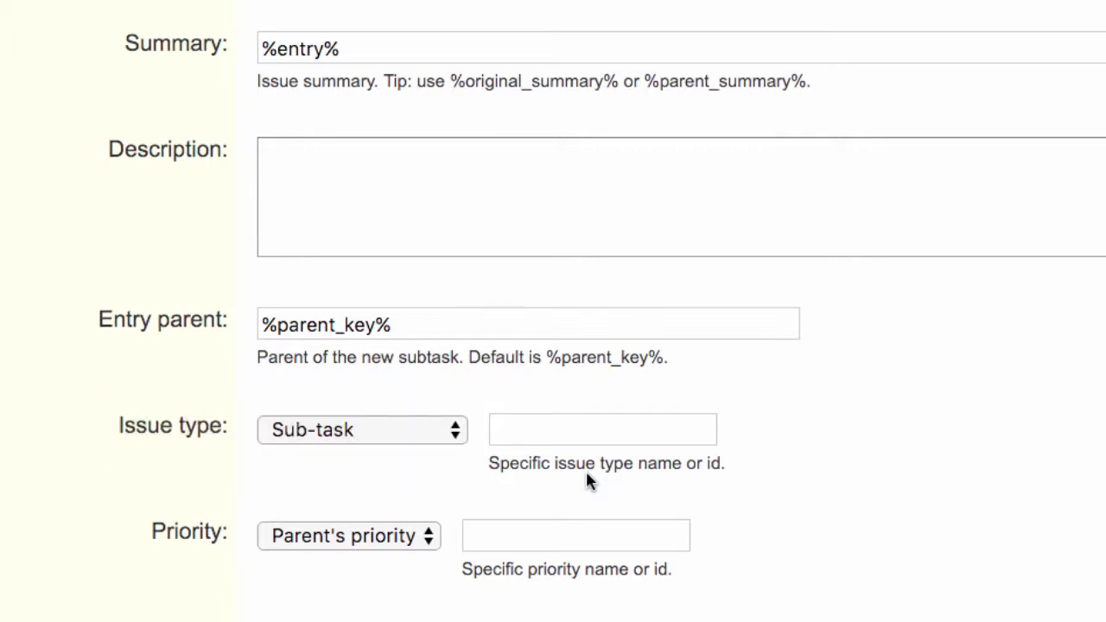
pyautogui.scroll(-10, 585, 468)
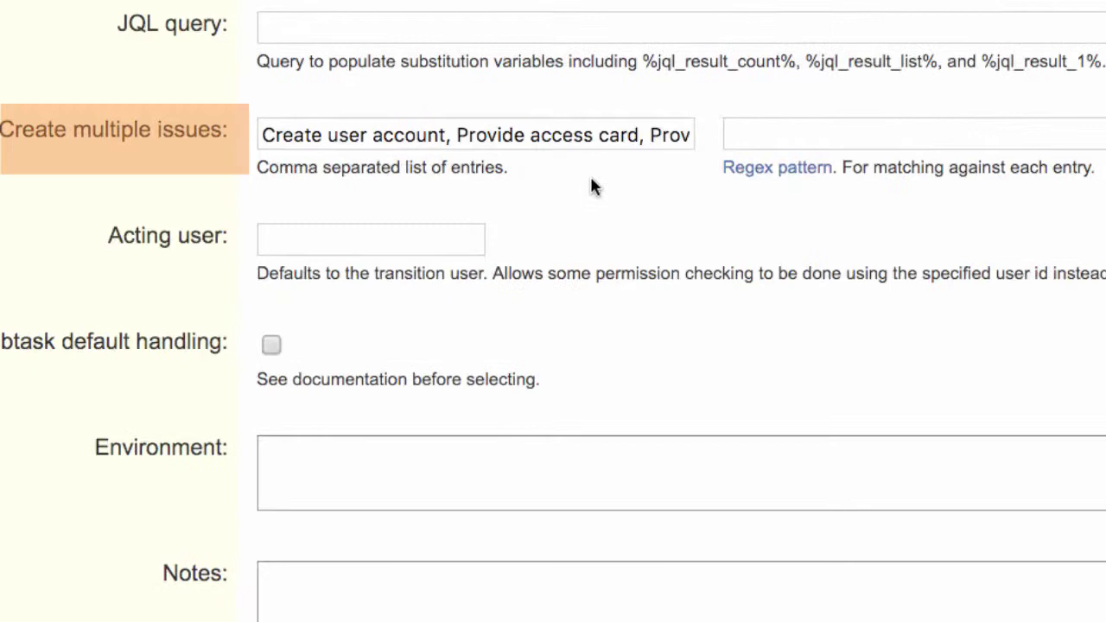
pyautogui.click(592, 135)
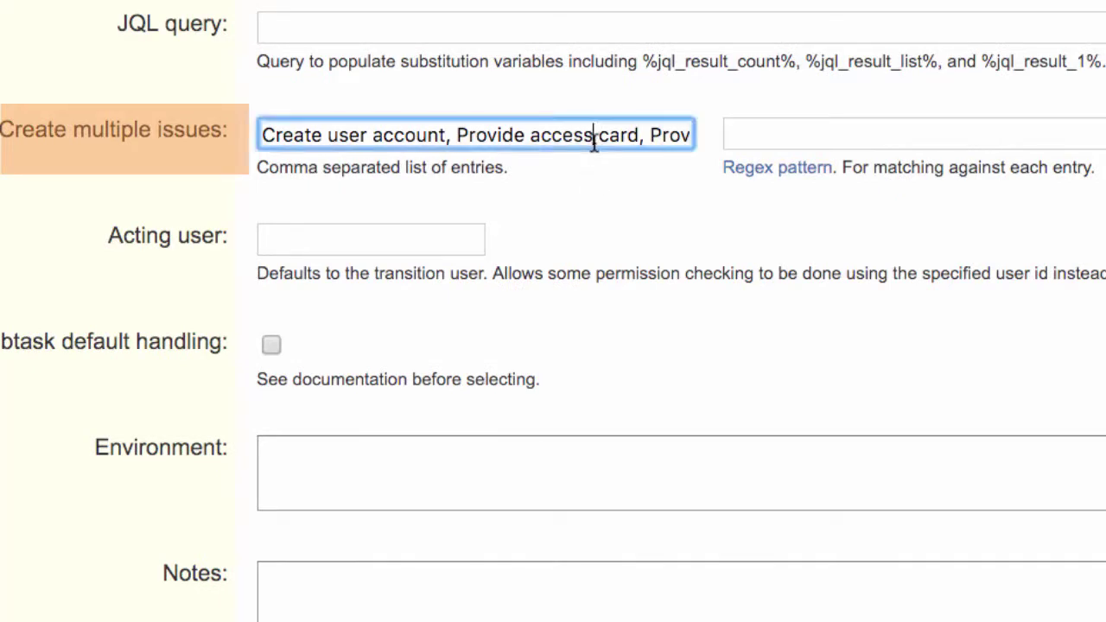
pyautogui.click(670, 131)
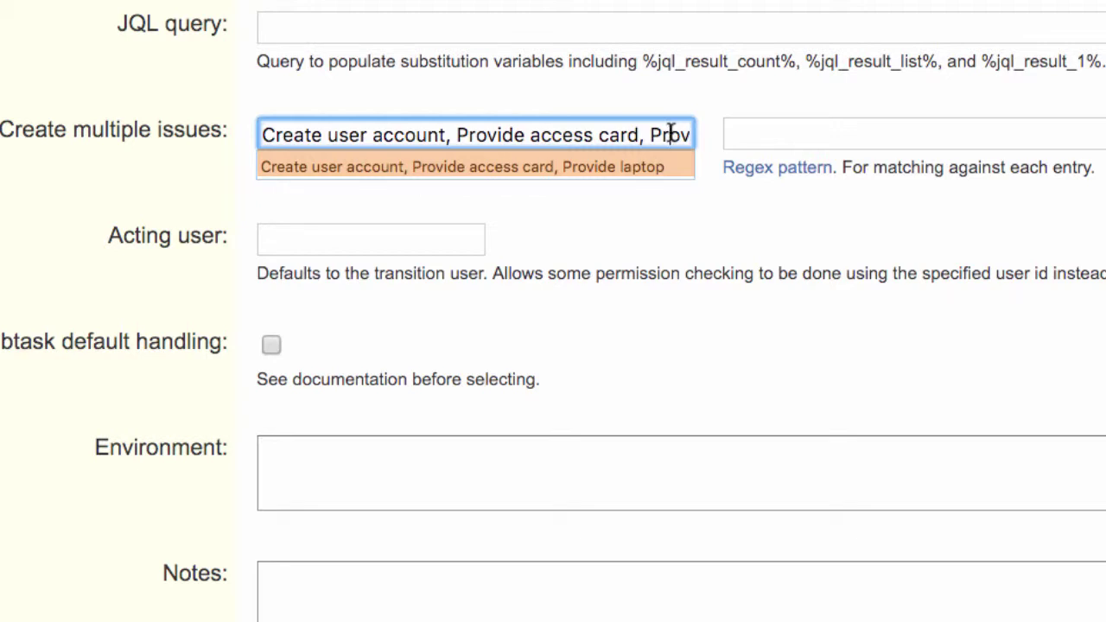
pyautogui.scroll(15, 578, 137)
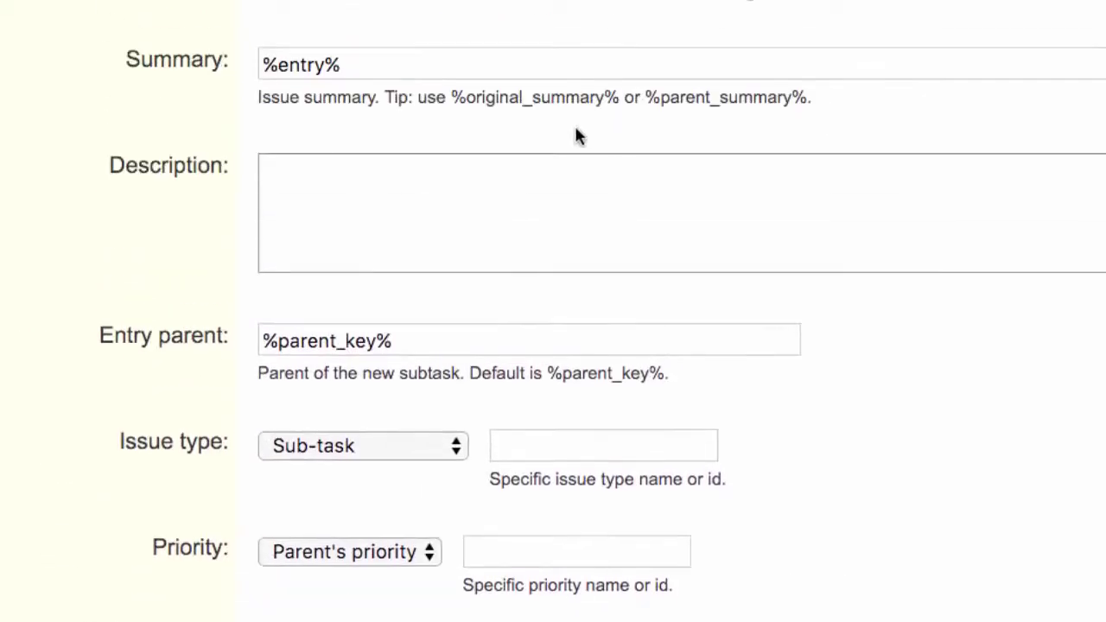
pyautogui.scroll(2, 577, 130)
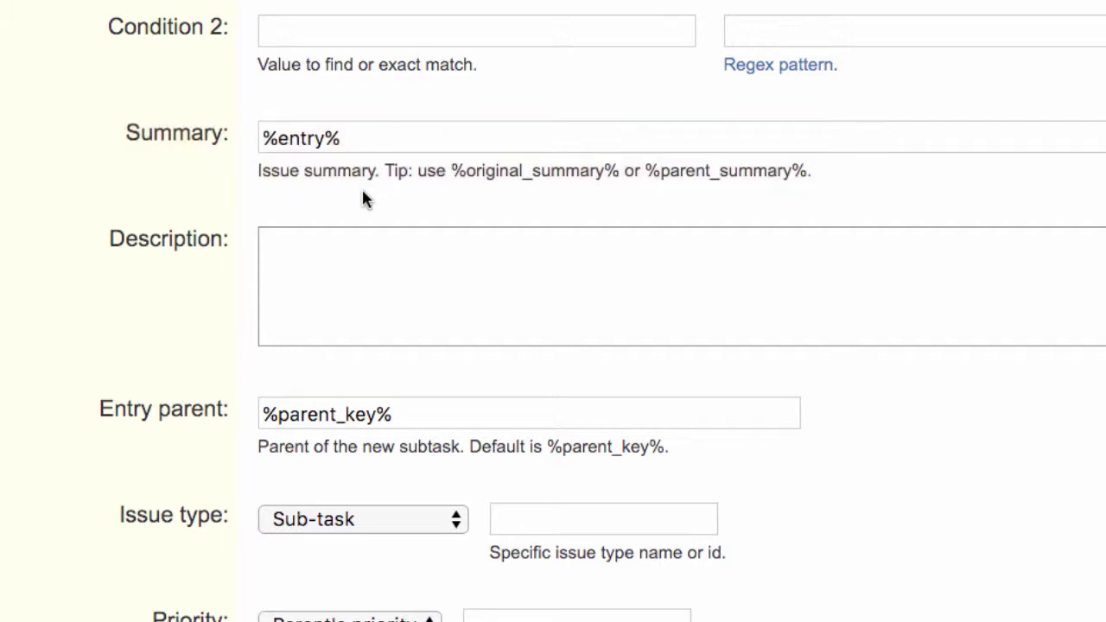
pyautogui.scroll(-15, 325, 226)
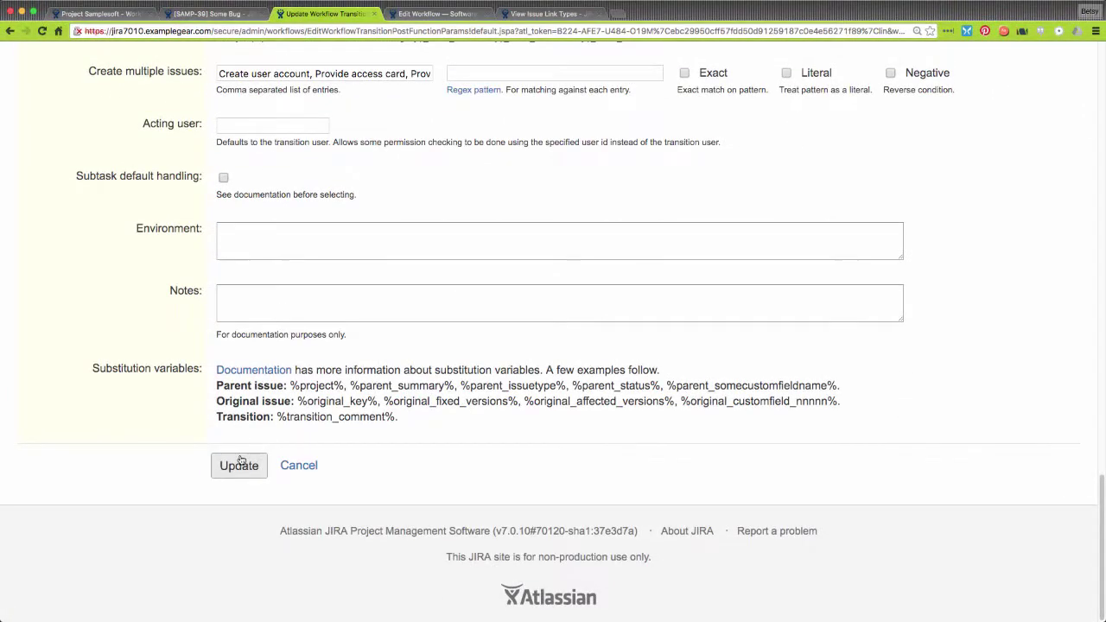
pyautogui.click(240, 464)
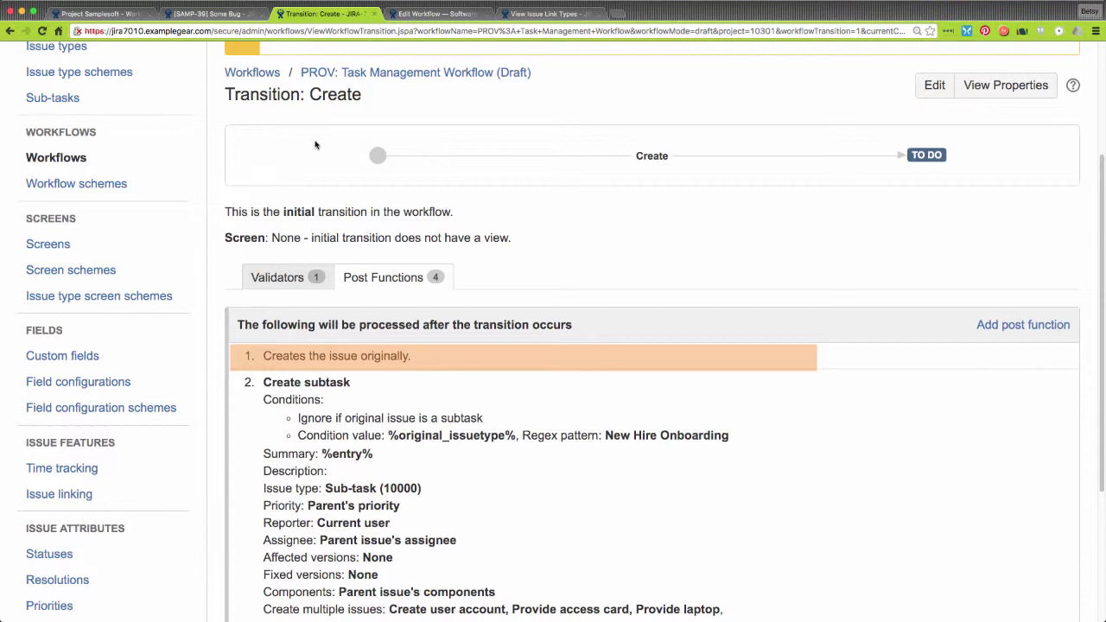
# - Create a New Hire Onboarding issue in Provisioning and open the resulting PROV-7
pyautogui.click(227, 15)
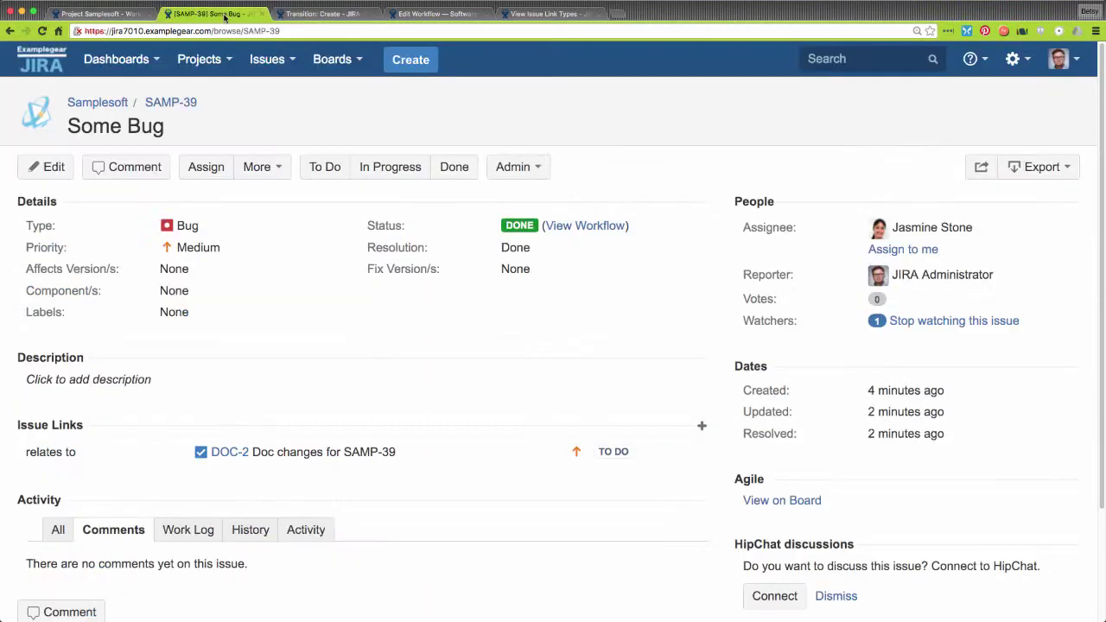
pyautogui.click(411, 60)
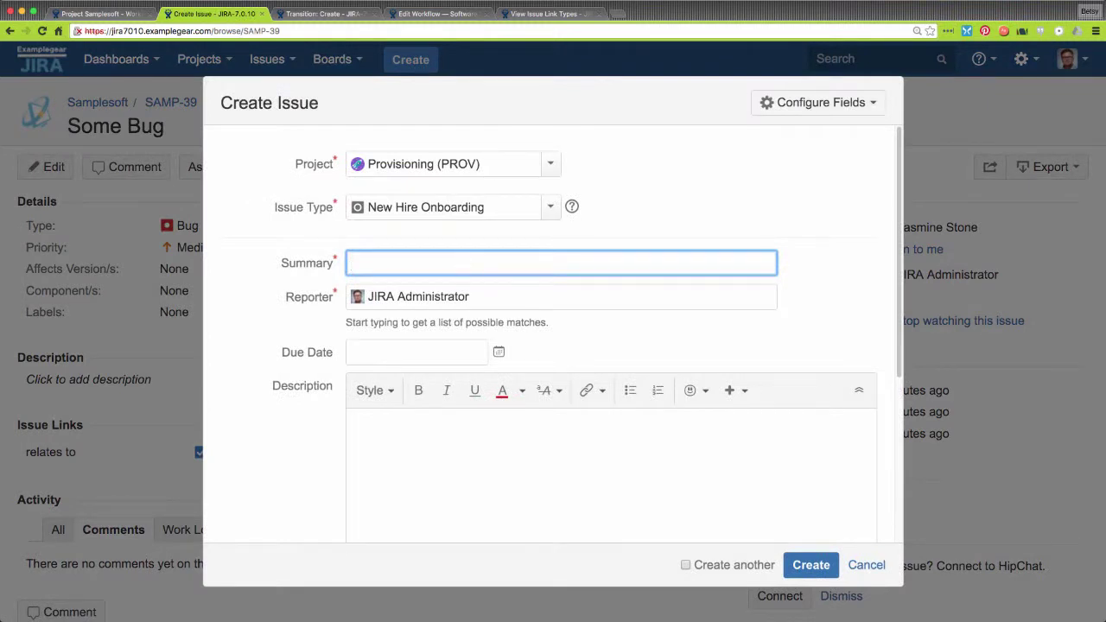
pyautogui.write('Onboard')
pyautogui.press('Down')
pyautogui.press('Tab')
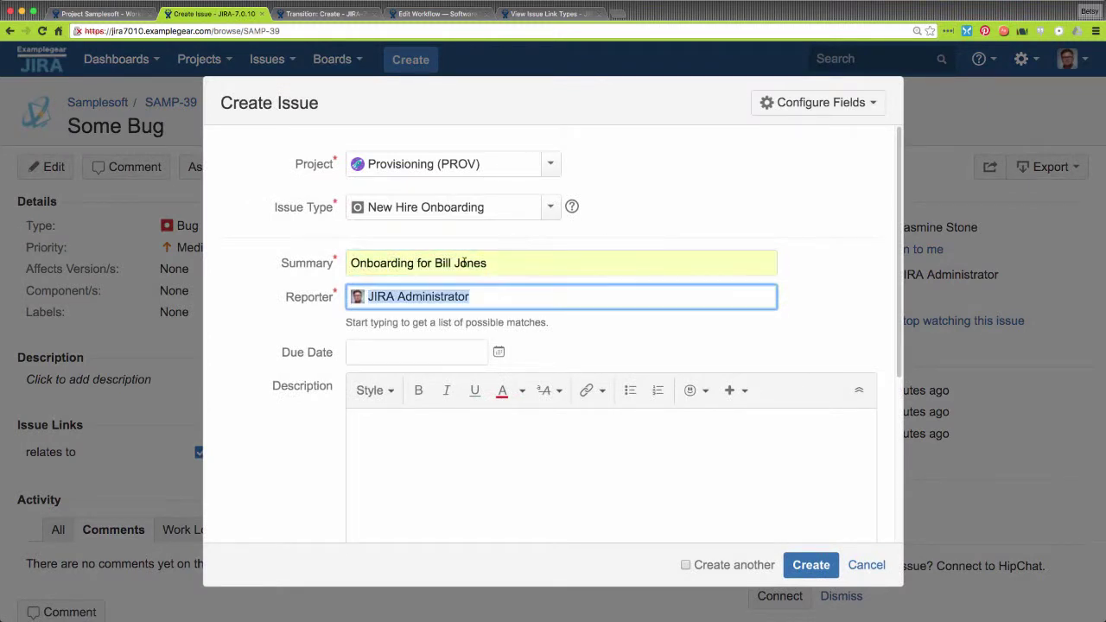
pyautogui.click(799, 564)
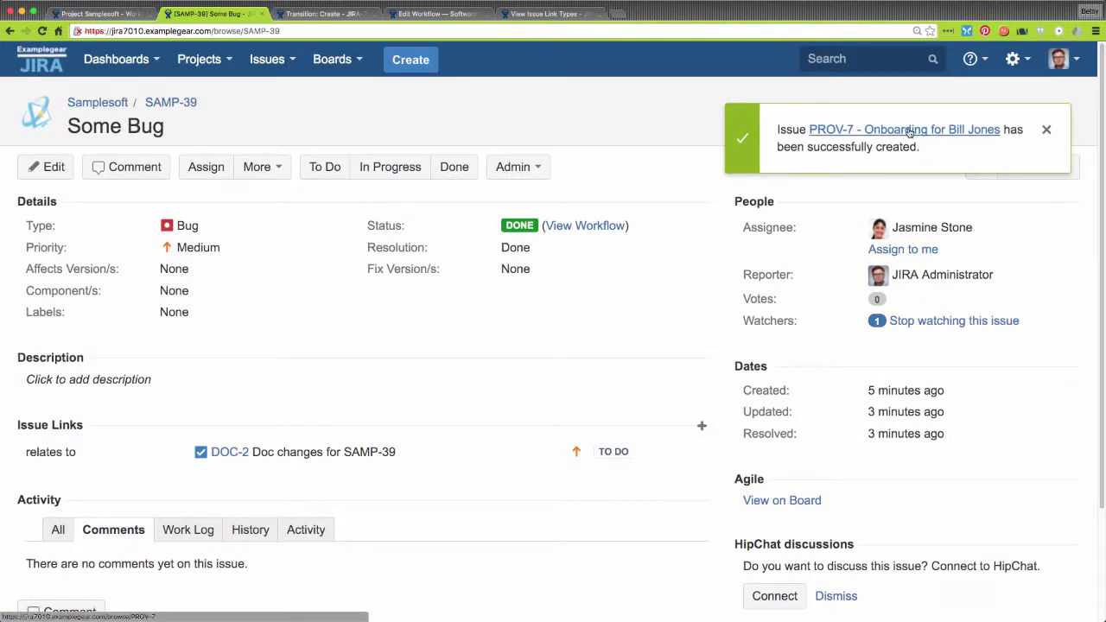
pyautogui.click(908, 131)
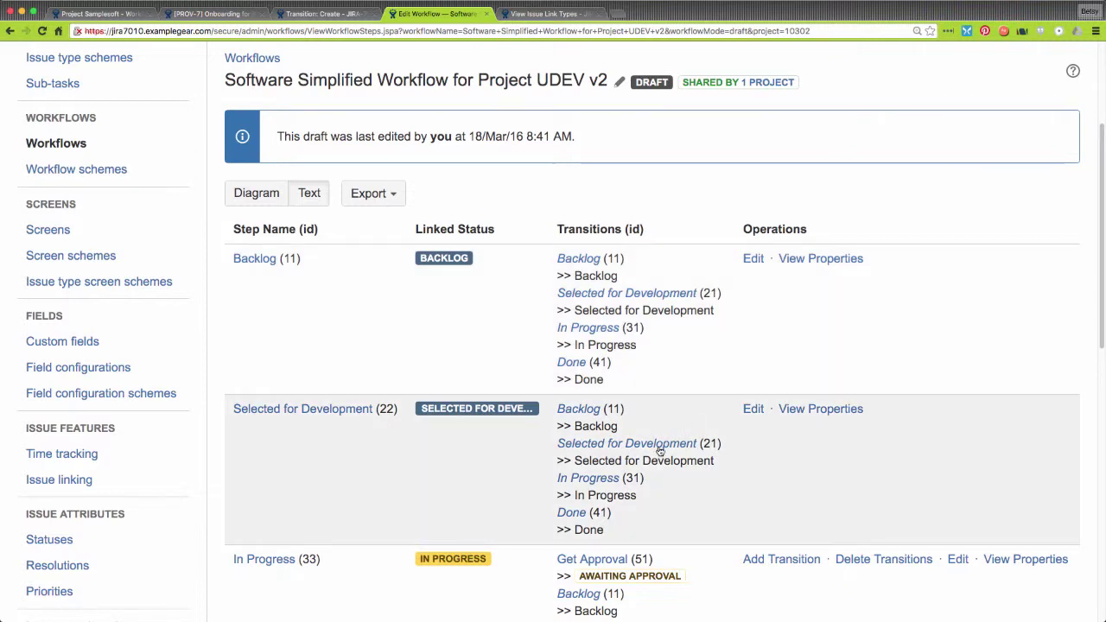
# - Open the UDEV v2 draft's Get Approval (51) transition to view its post functions
pyautogui.click(613, 563)
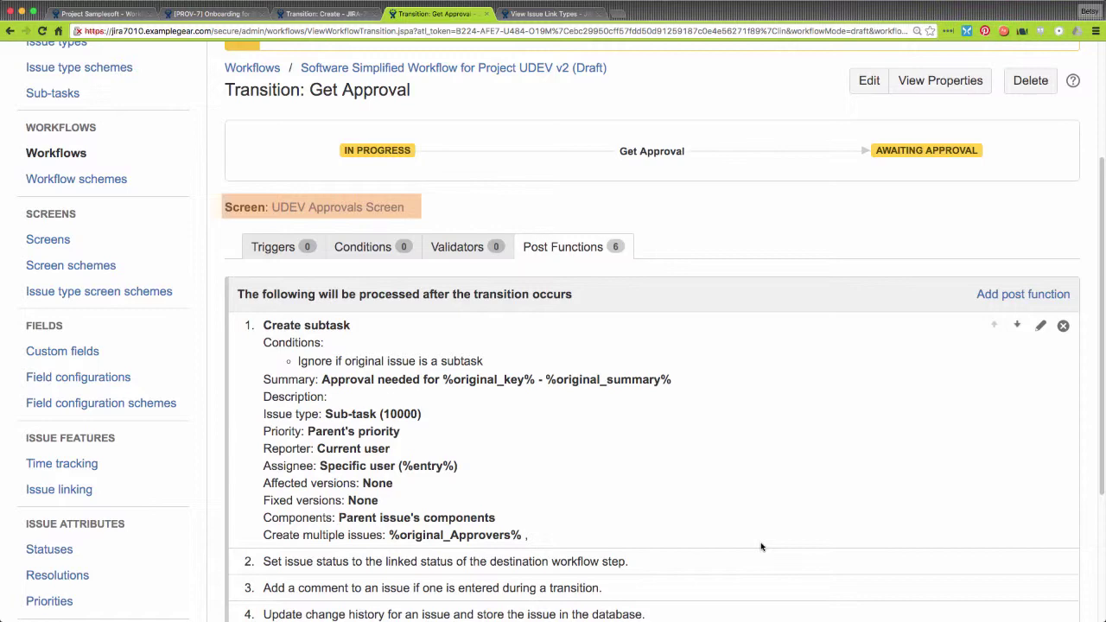
# - Inspect the Create subtask parameters: the Summary and Create multiple issues set to %original_Approvers%
pyautogui.click(1039, 329)
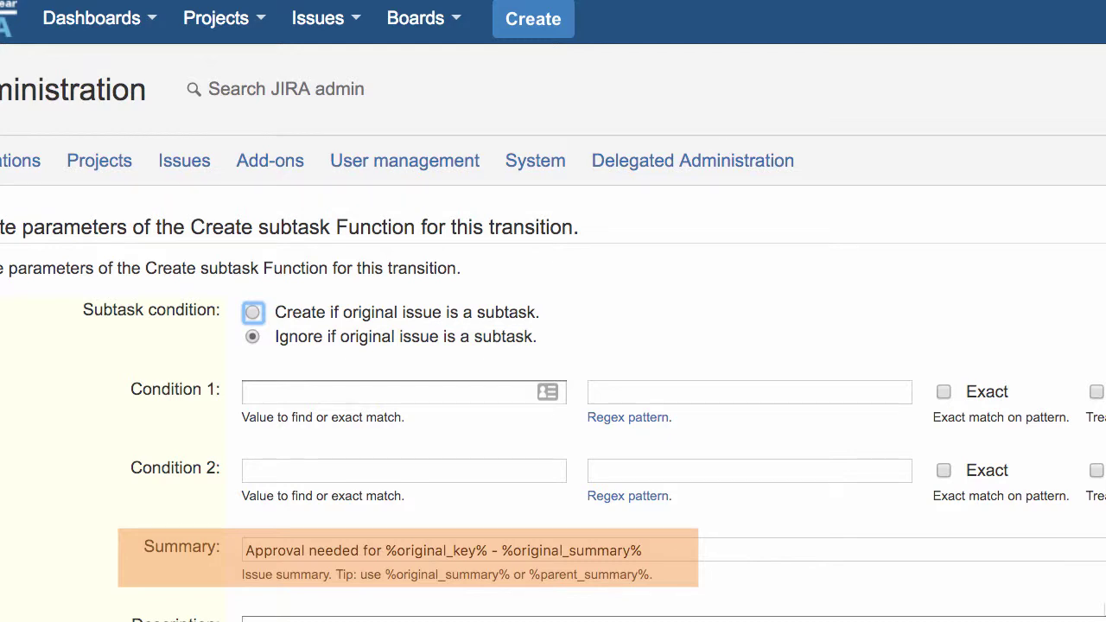
pyautogui.scroll(-15, 553, 311)
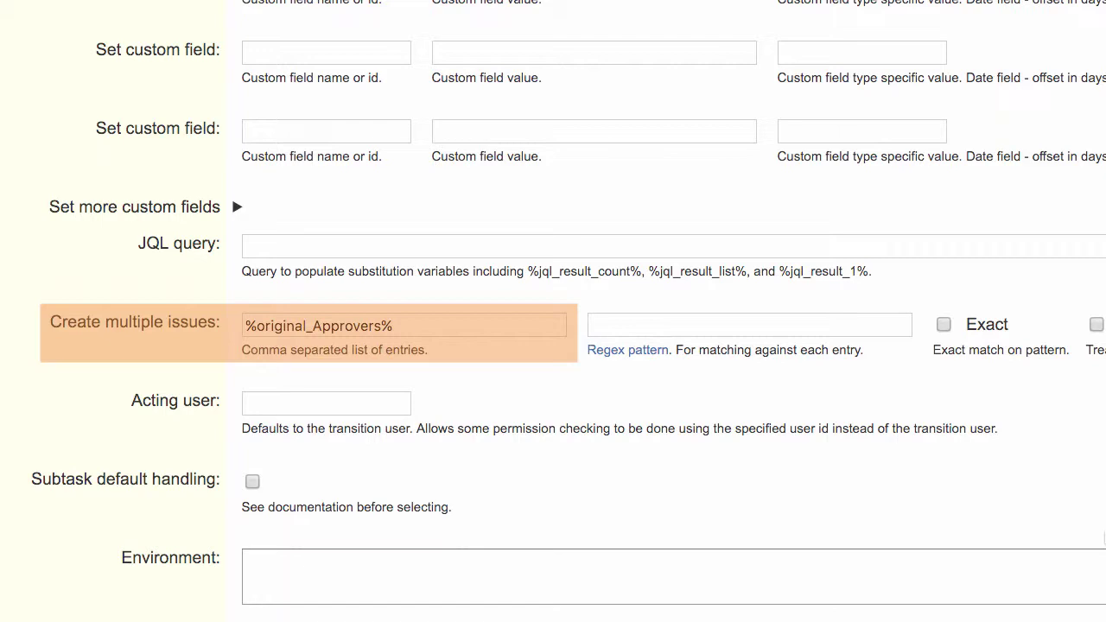
pyautogui.scroll(10, 853, 181)
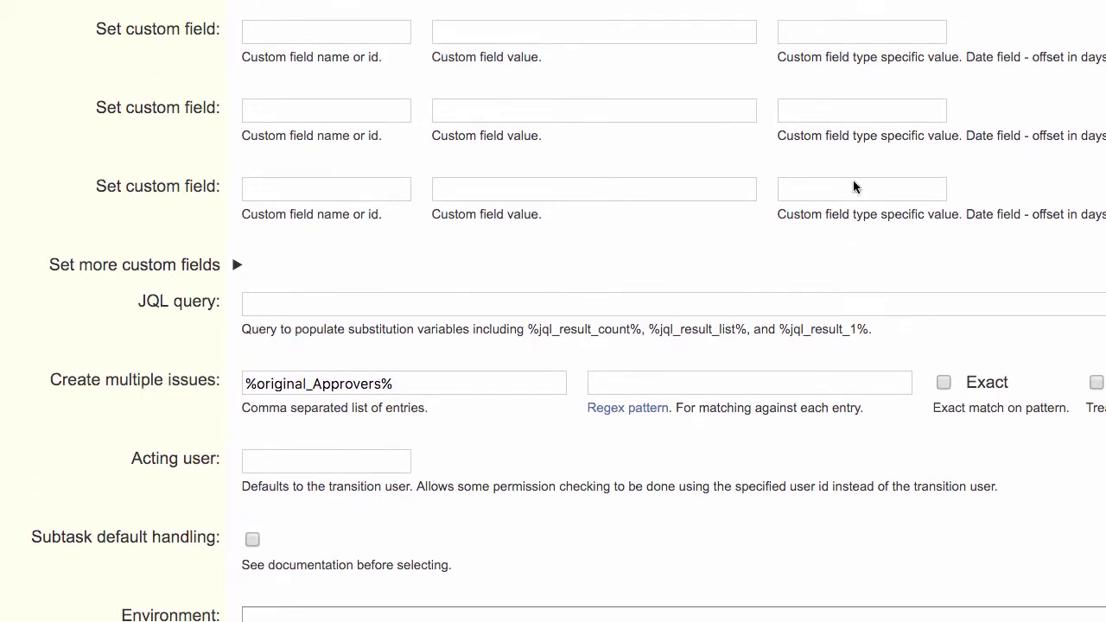
pyautogui.scroll(6, 852, 186)
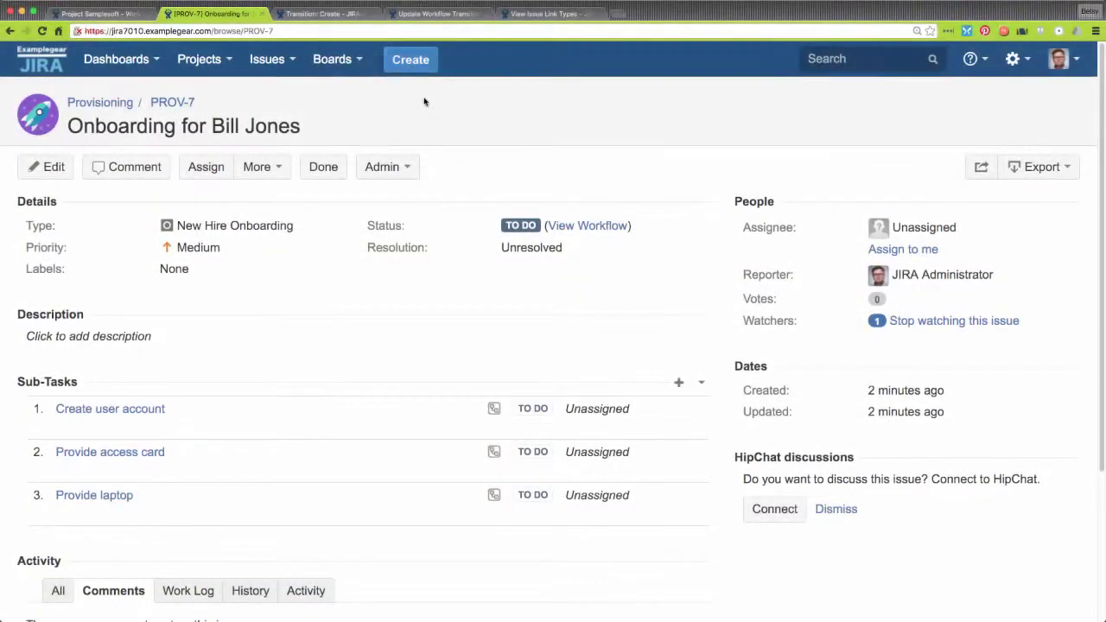
# - Create a Usecaser Development task summarized 'Add export capability to Usecaser'
pyautogui.click(411, 60)
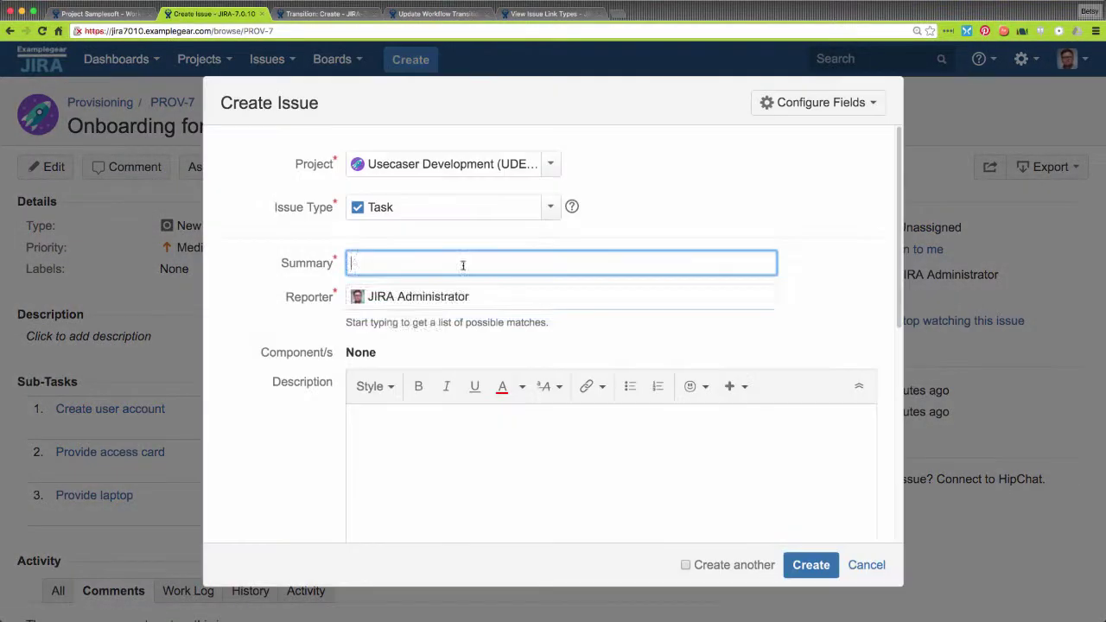
pyautogui.write('Add')
pyautogui.press('Down')
pyautogui.press('Tab')
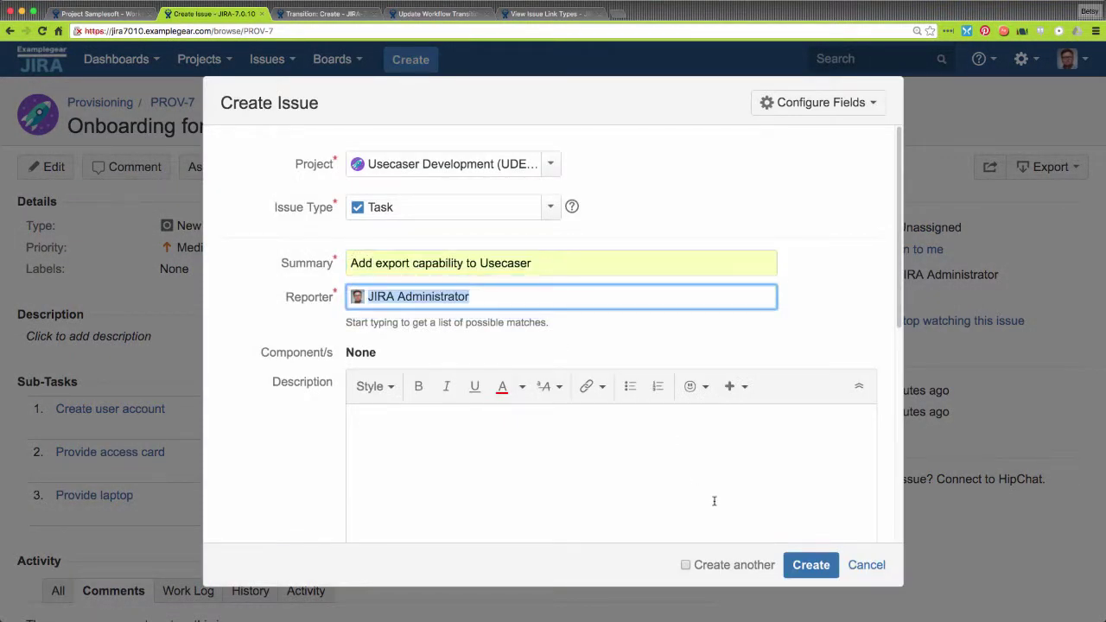
pyautogui.click(816, 566)
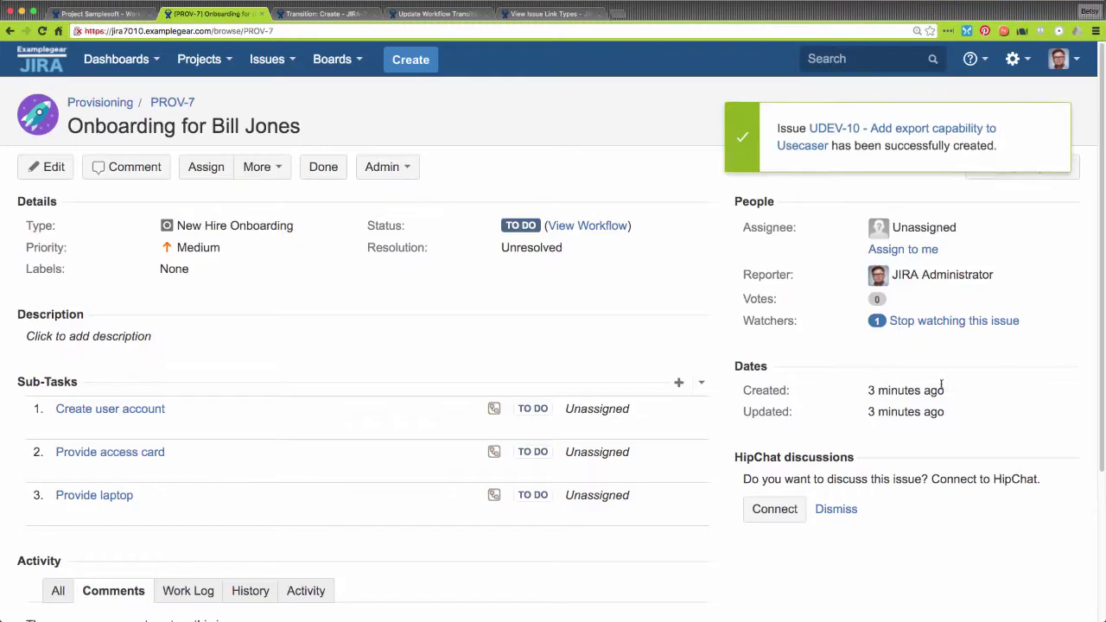
# - Move UDEV-10 through Selected for Development to In Progress, then start Get Approval
pyautogui.click(845, 131)
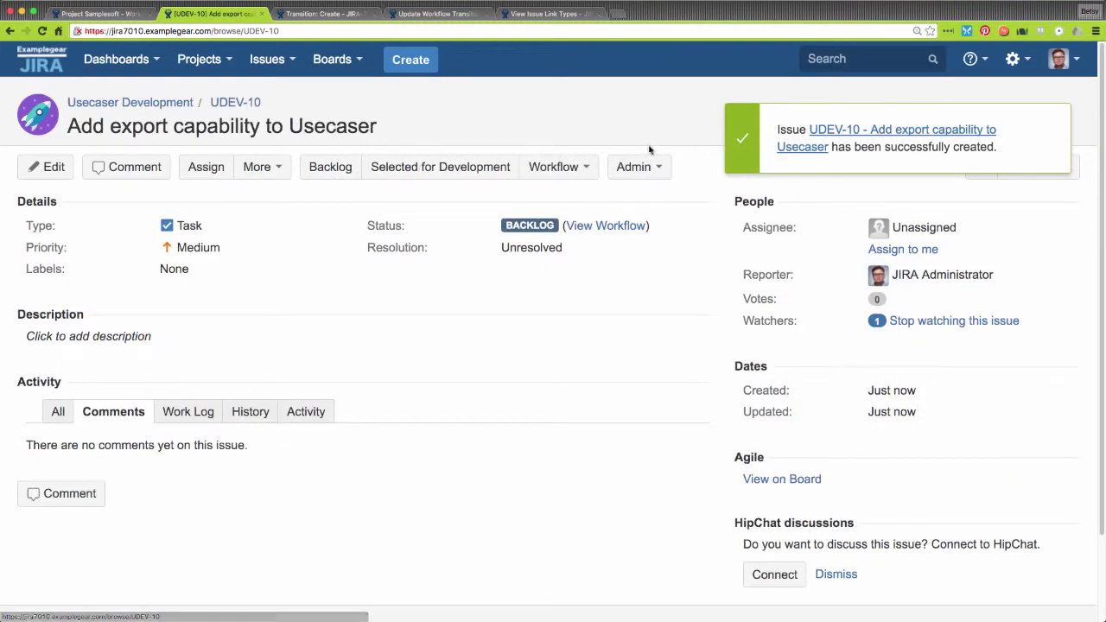
pyautogui.click(436, 164)
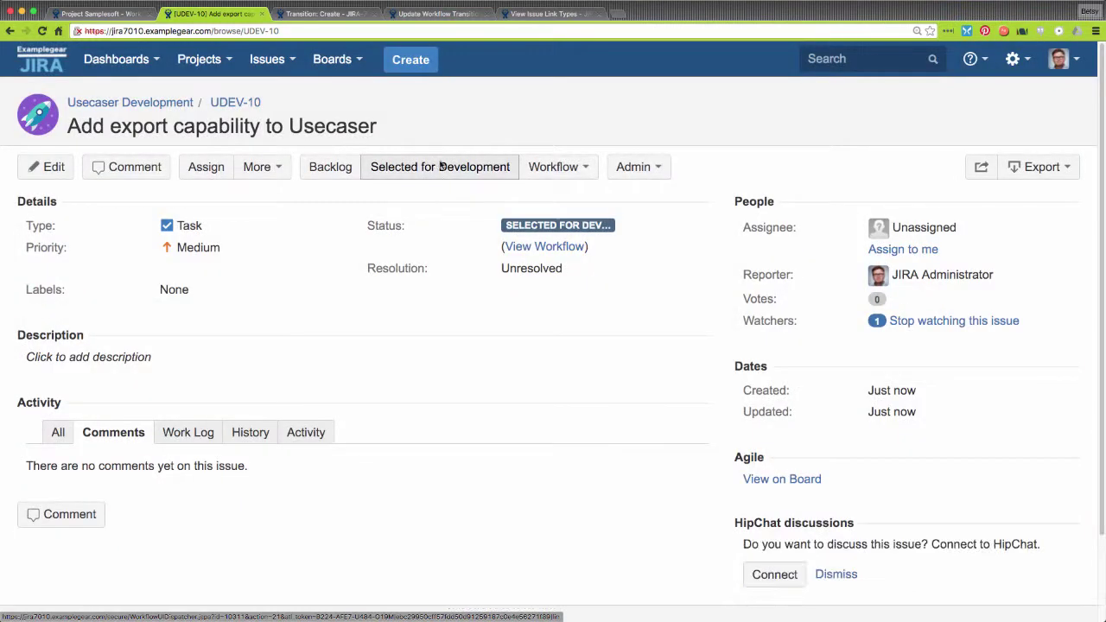
pyautogui.click(586, 168)
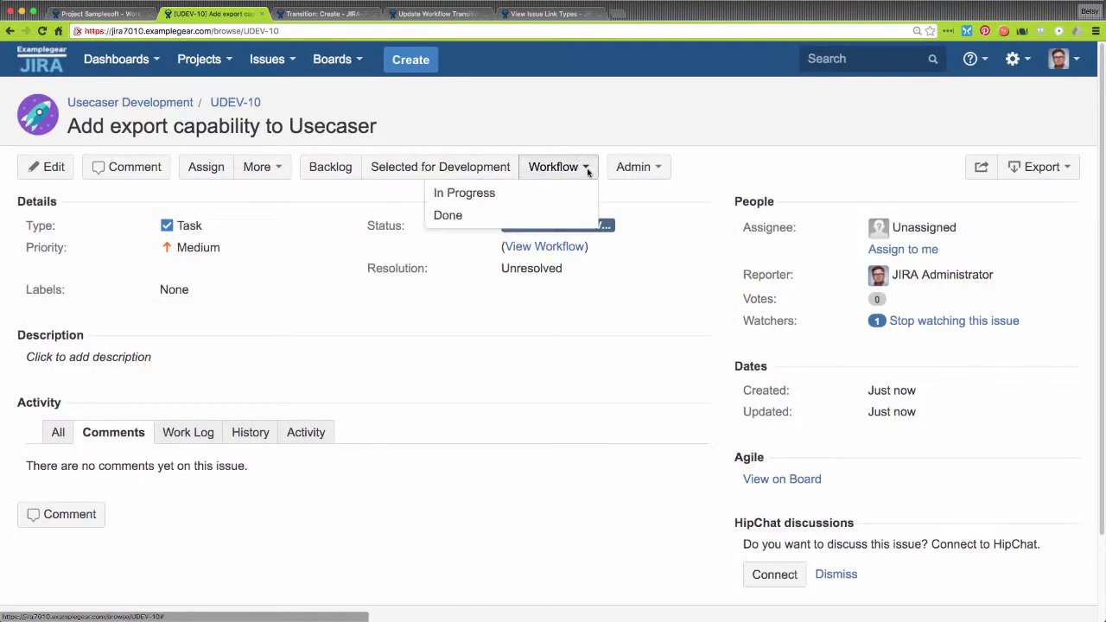
pyautogui.click(536, 195)
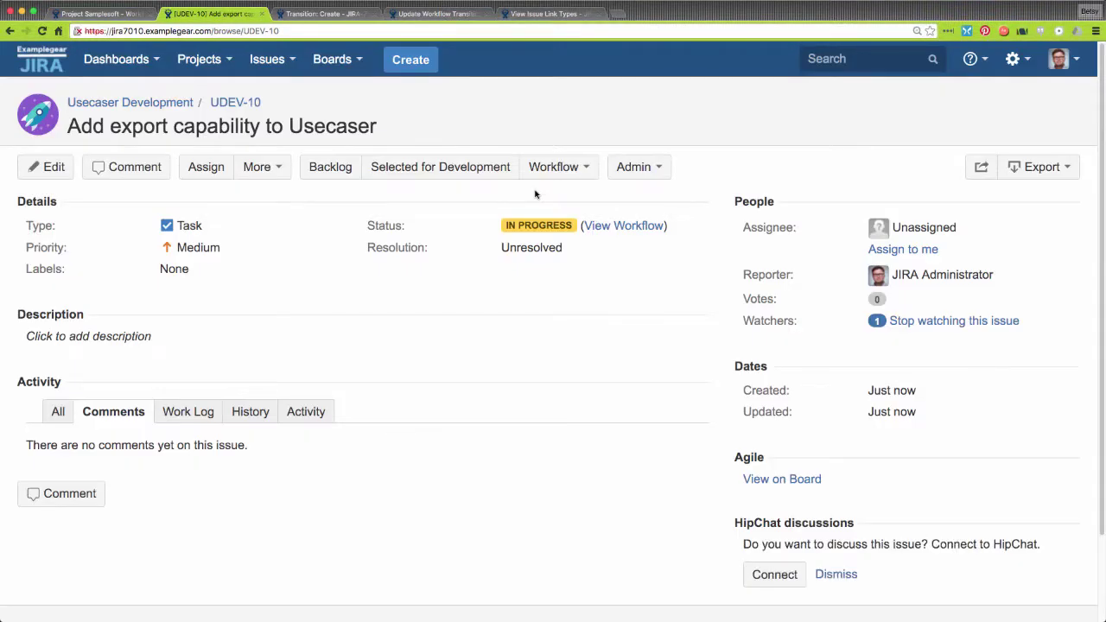
pyautogui.click(586, 167)
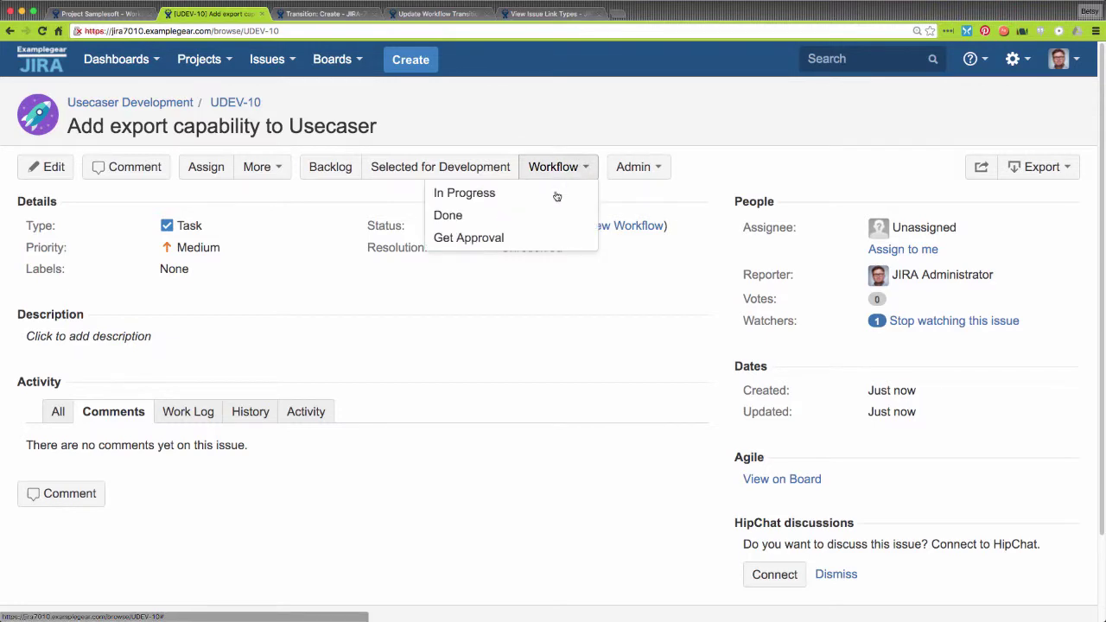
pyautogui.click(539, 238)
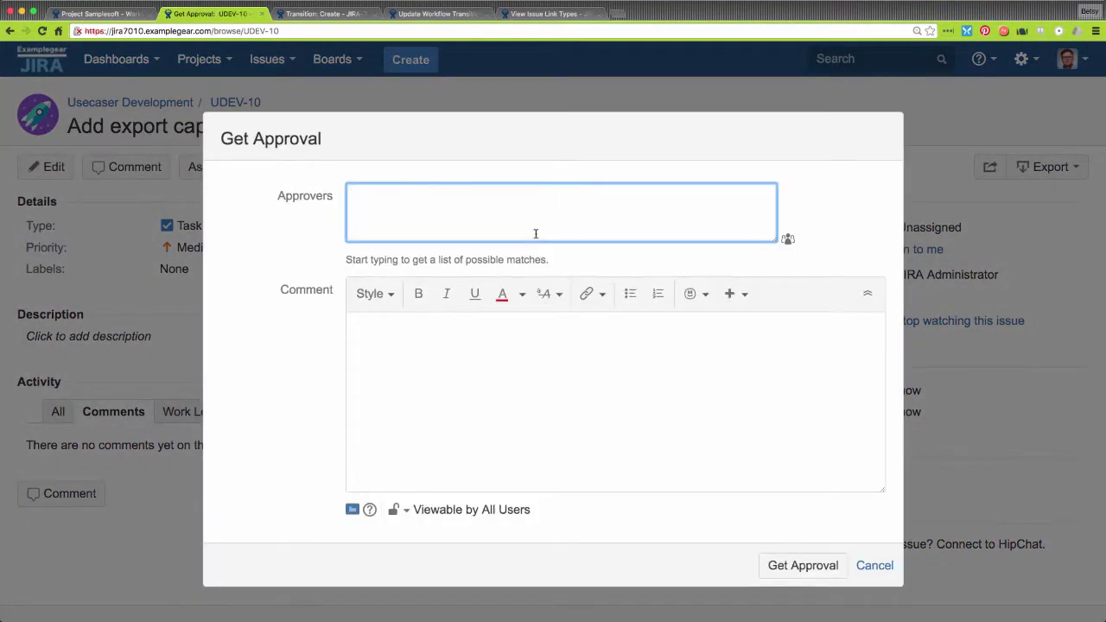
# - Pick two users as approvers for UDEV-10 and submit the Get Approval request
pyautogui.click(788, 239)
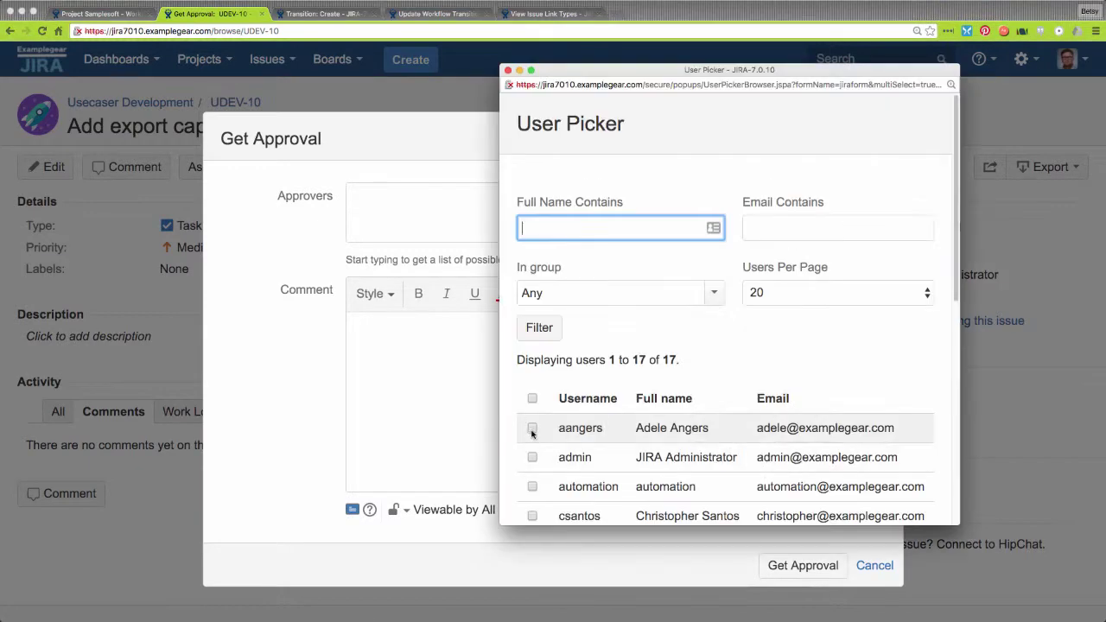
pyautogui.click(532, 428)
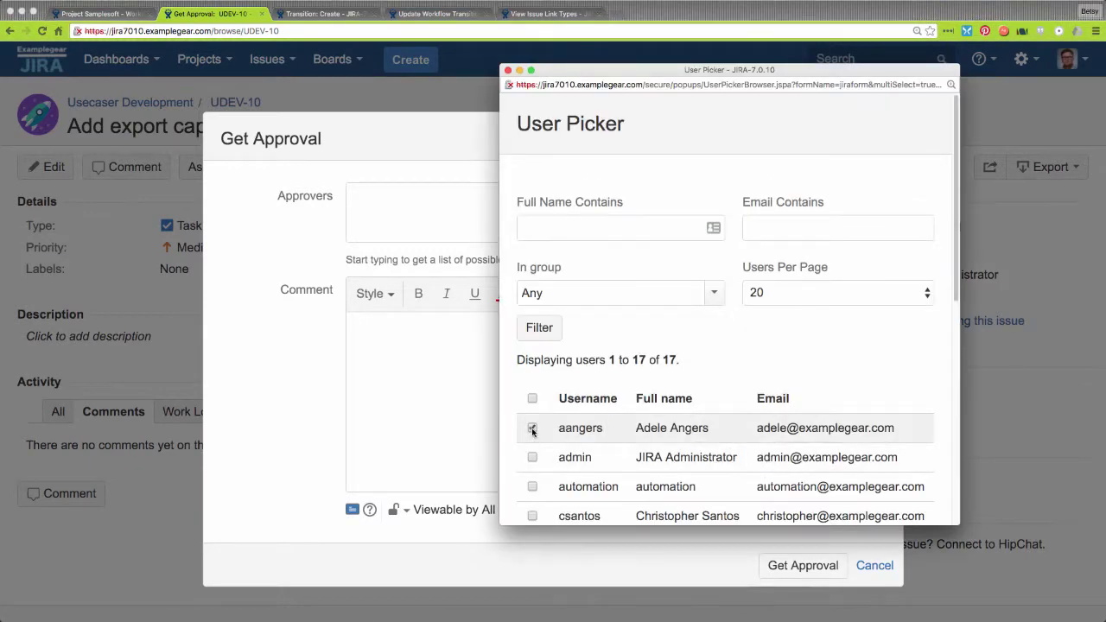
pyautogui.click(532, 515)
pyautogui.scroll(-10, 532, 510)
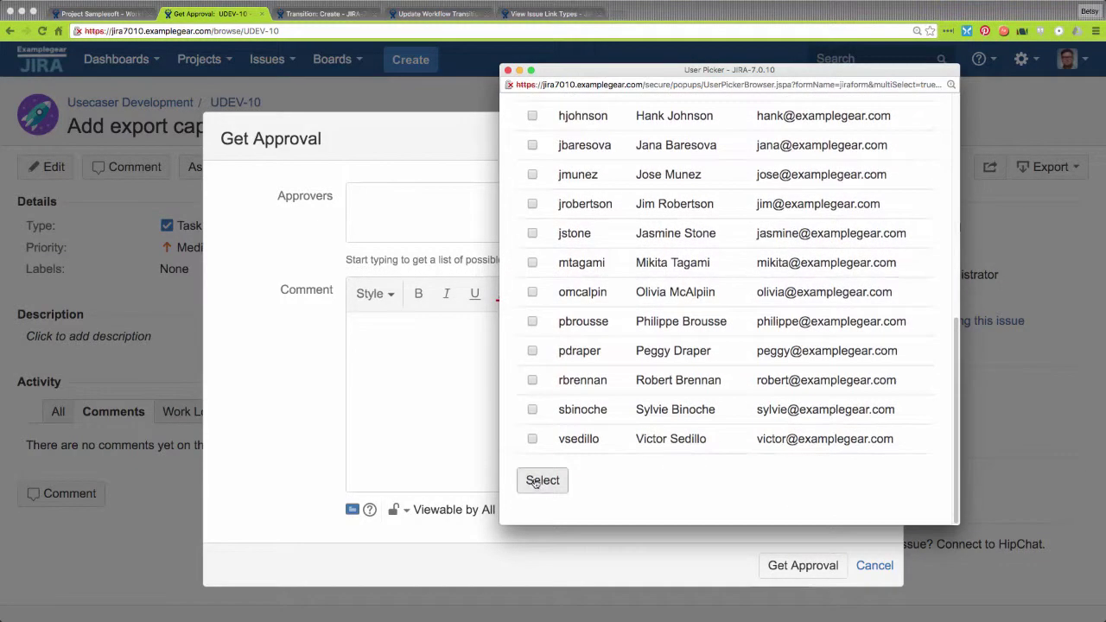
pyautogui.click(541, 480)
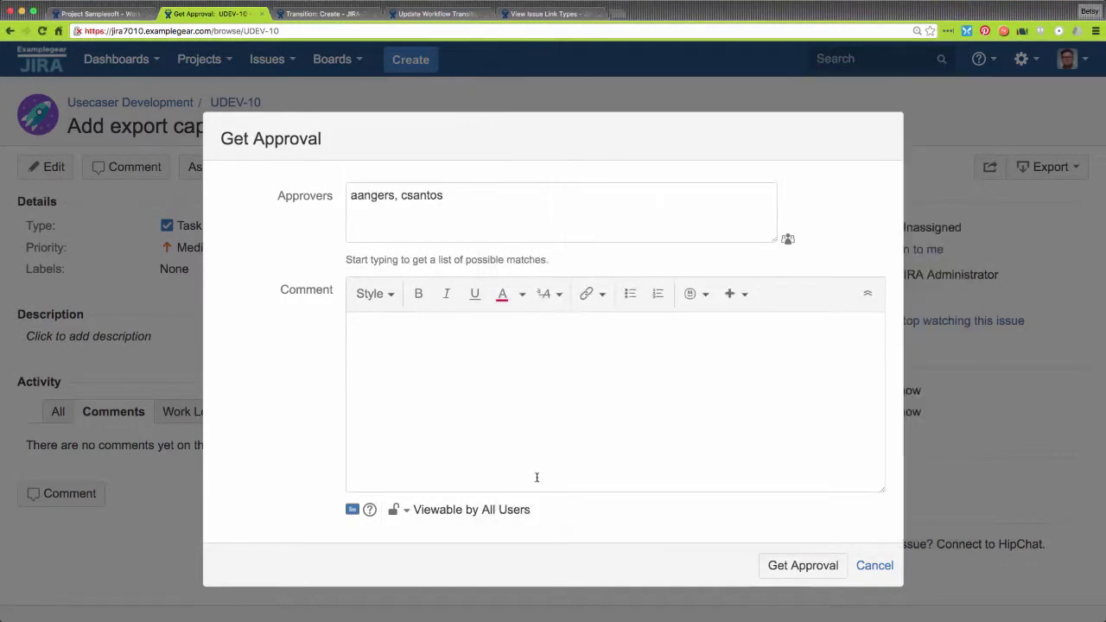
pyautogui.click(802, 566)
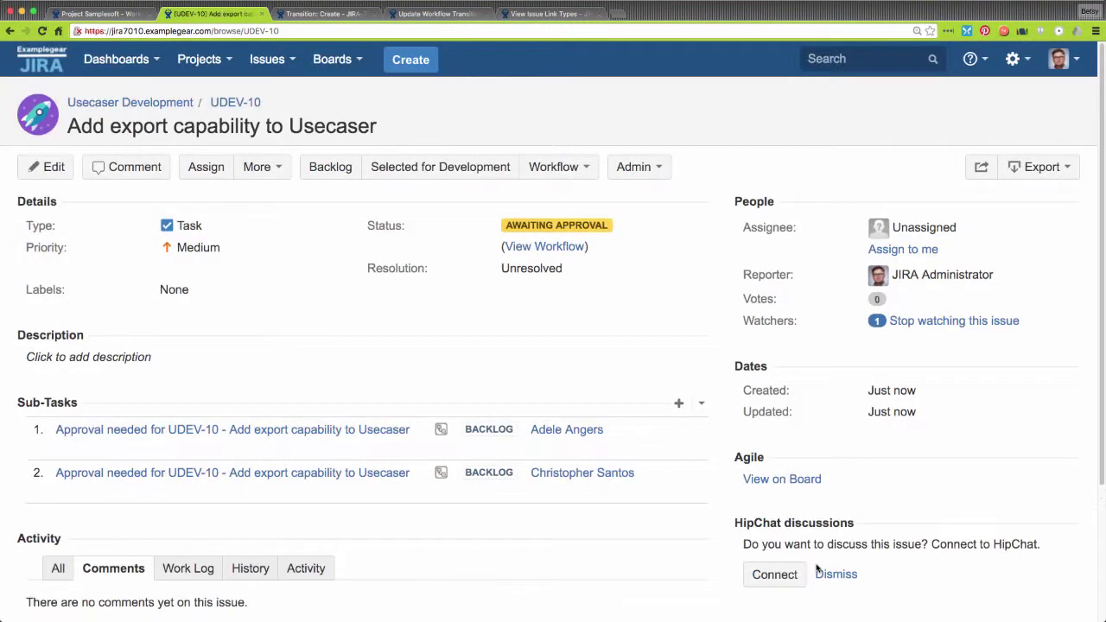